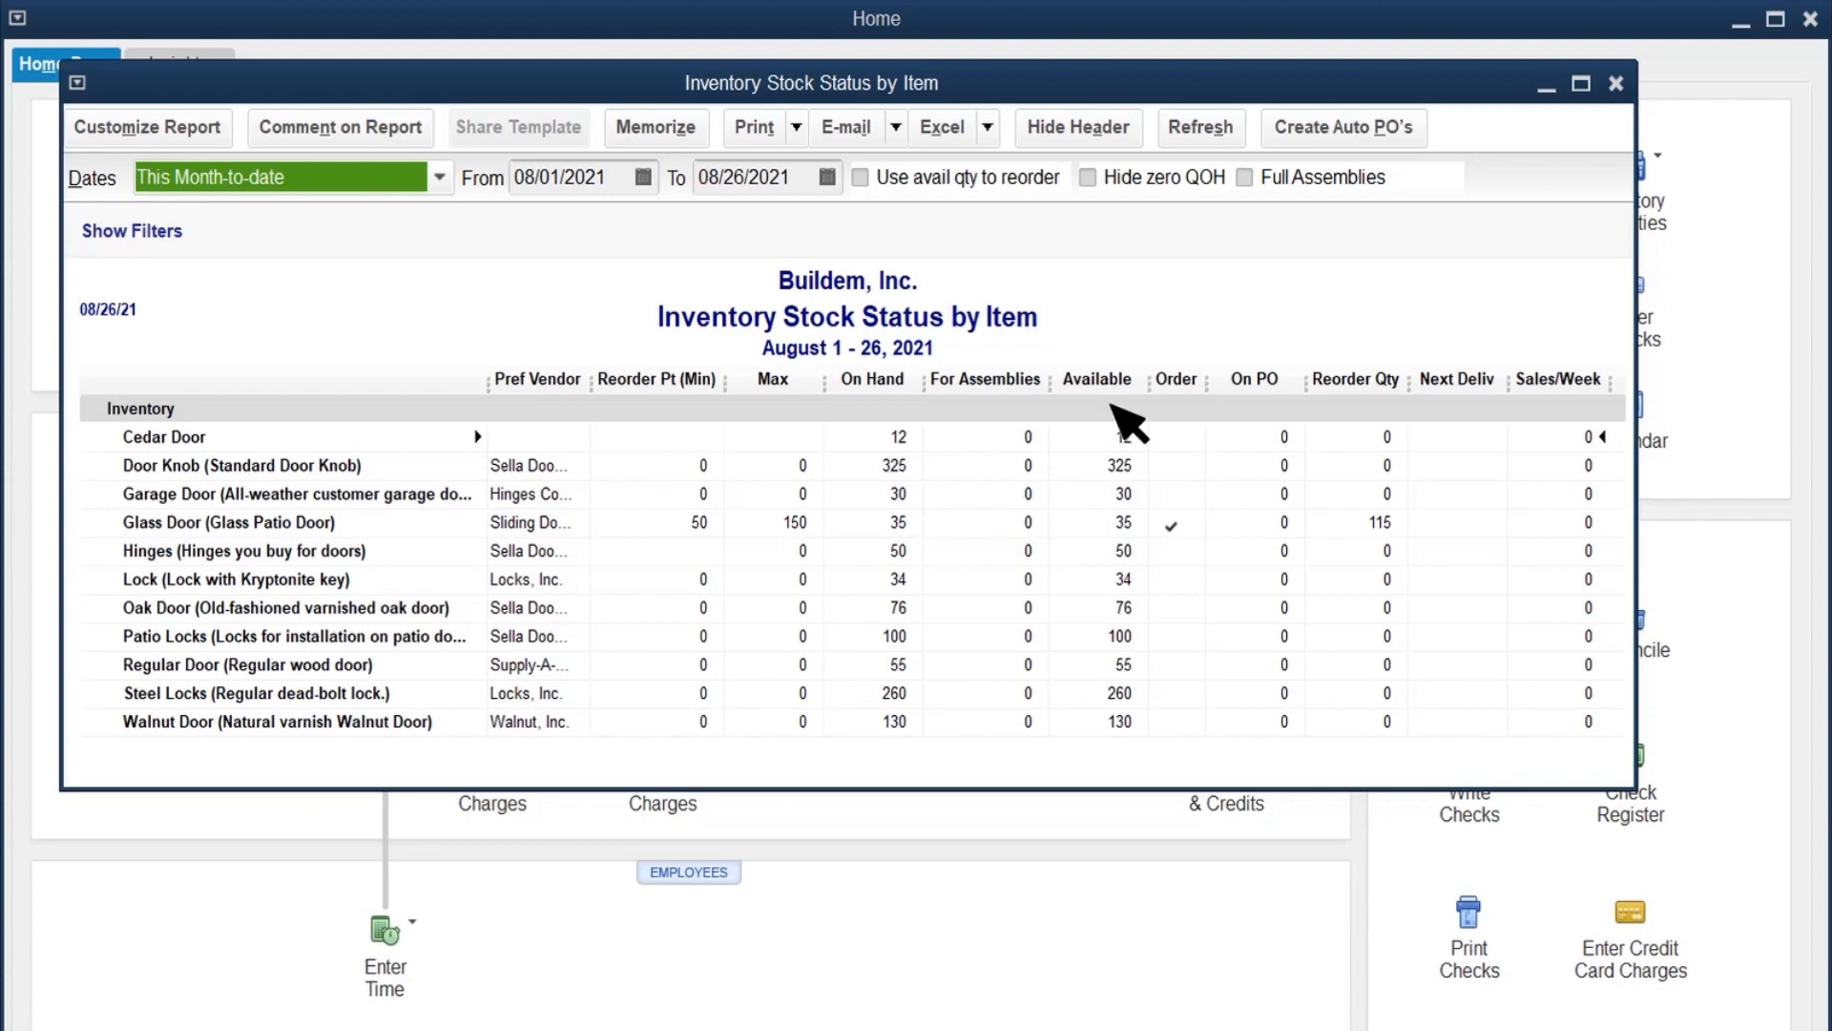
Step: Close the stock status report and start a purchase order for the vendor Sliding Doors, Inc
click(1615, 84)
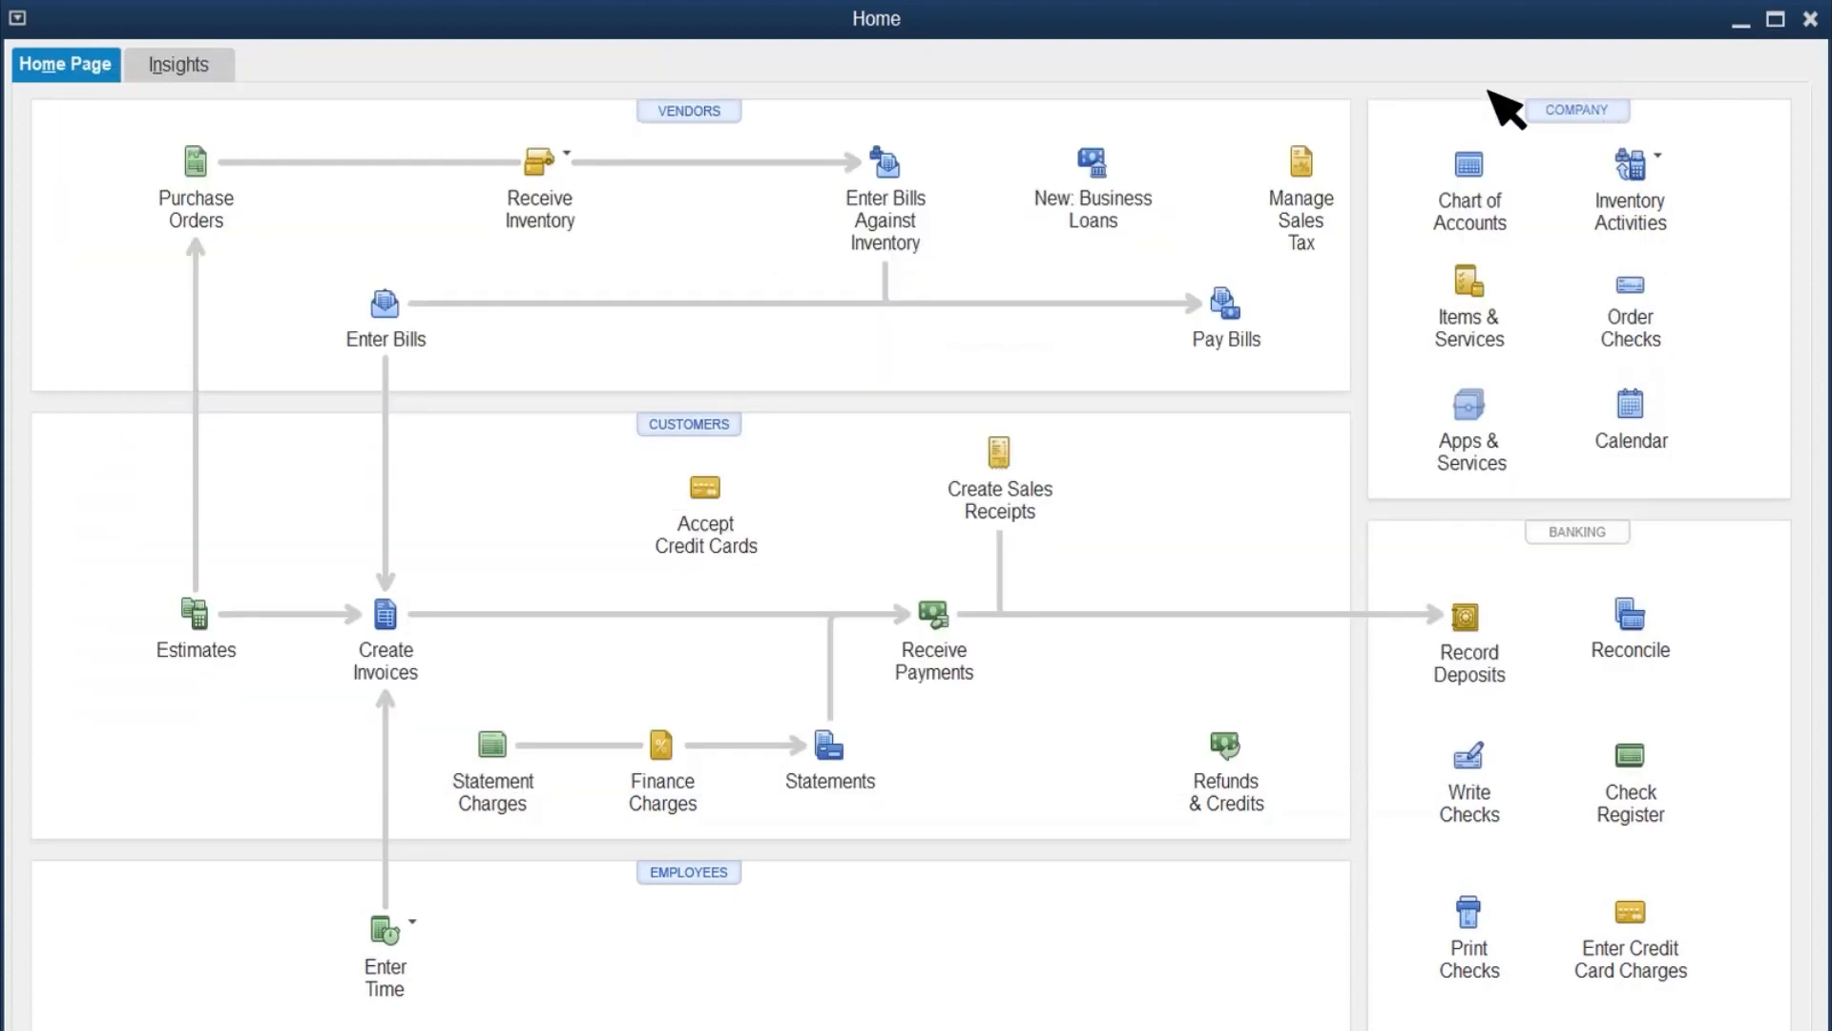
click(197, 164)
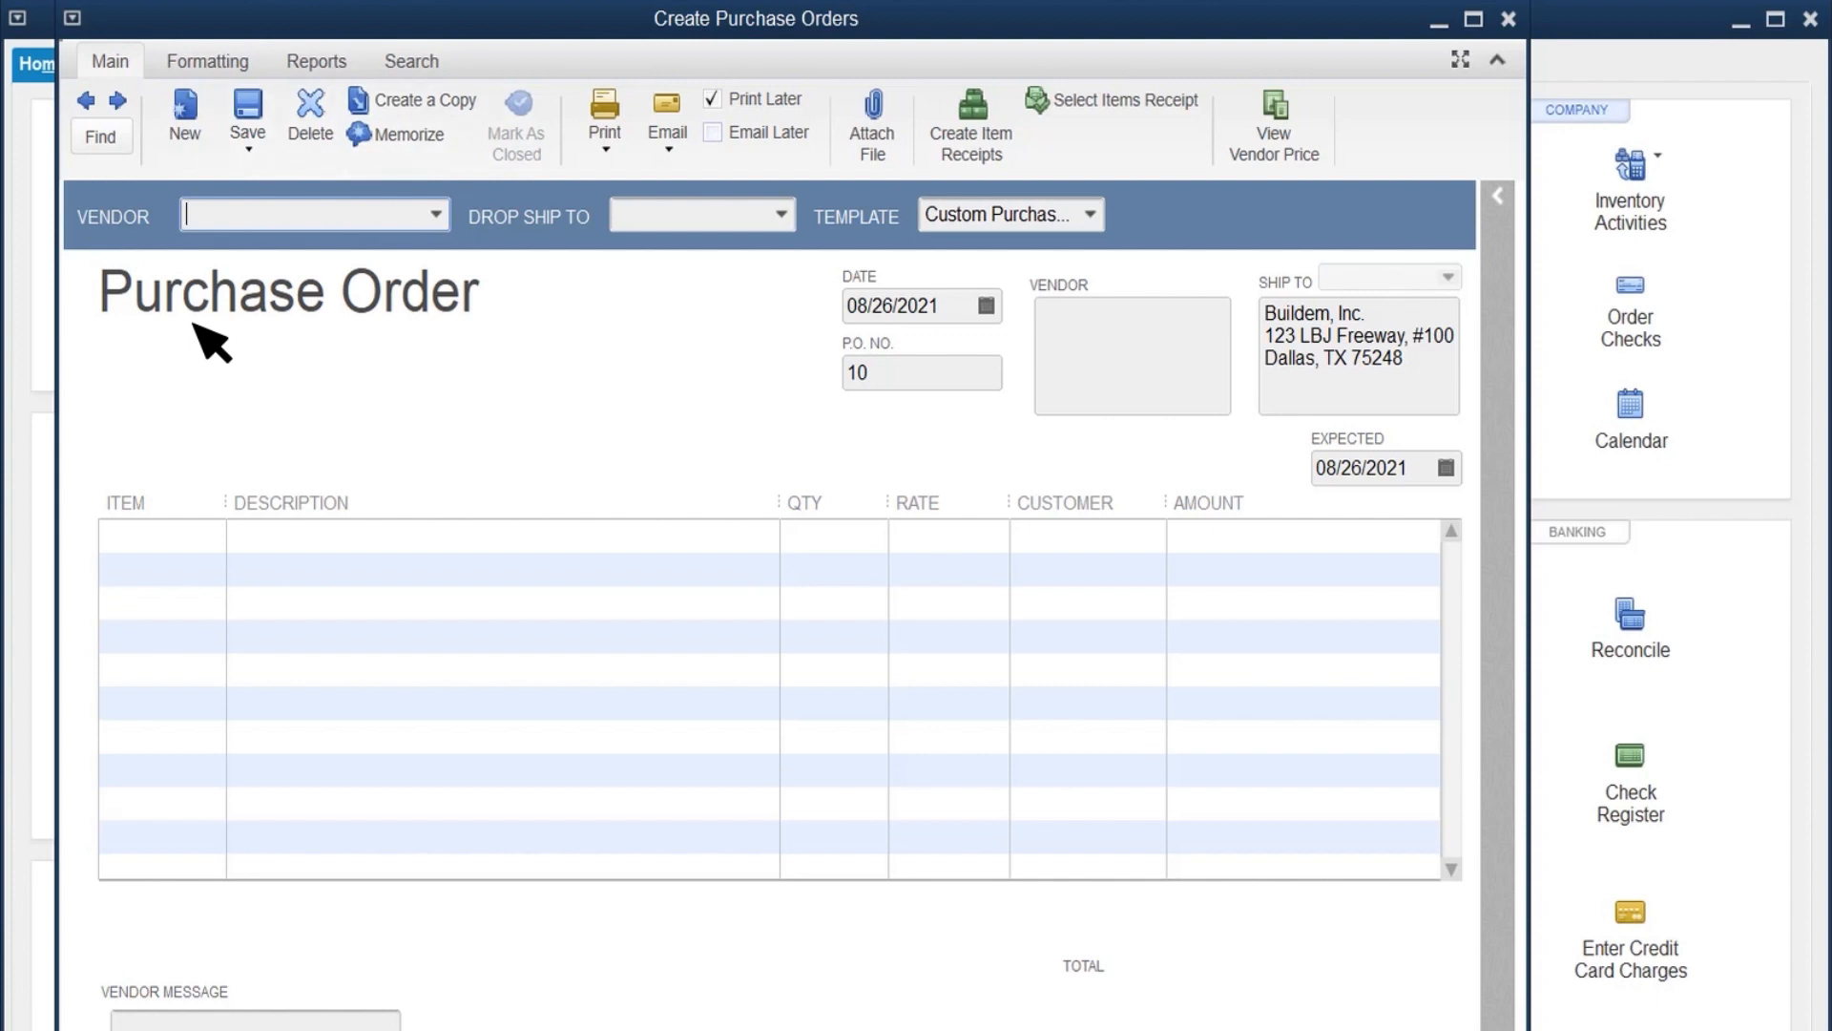
text(Sliding Doors, Inc.)
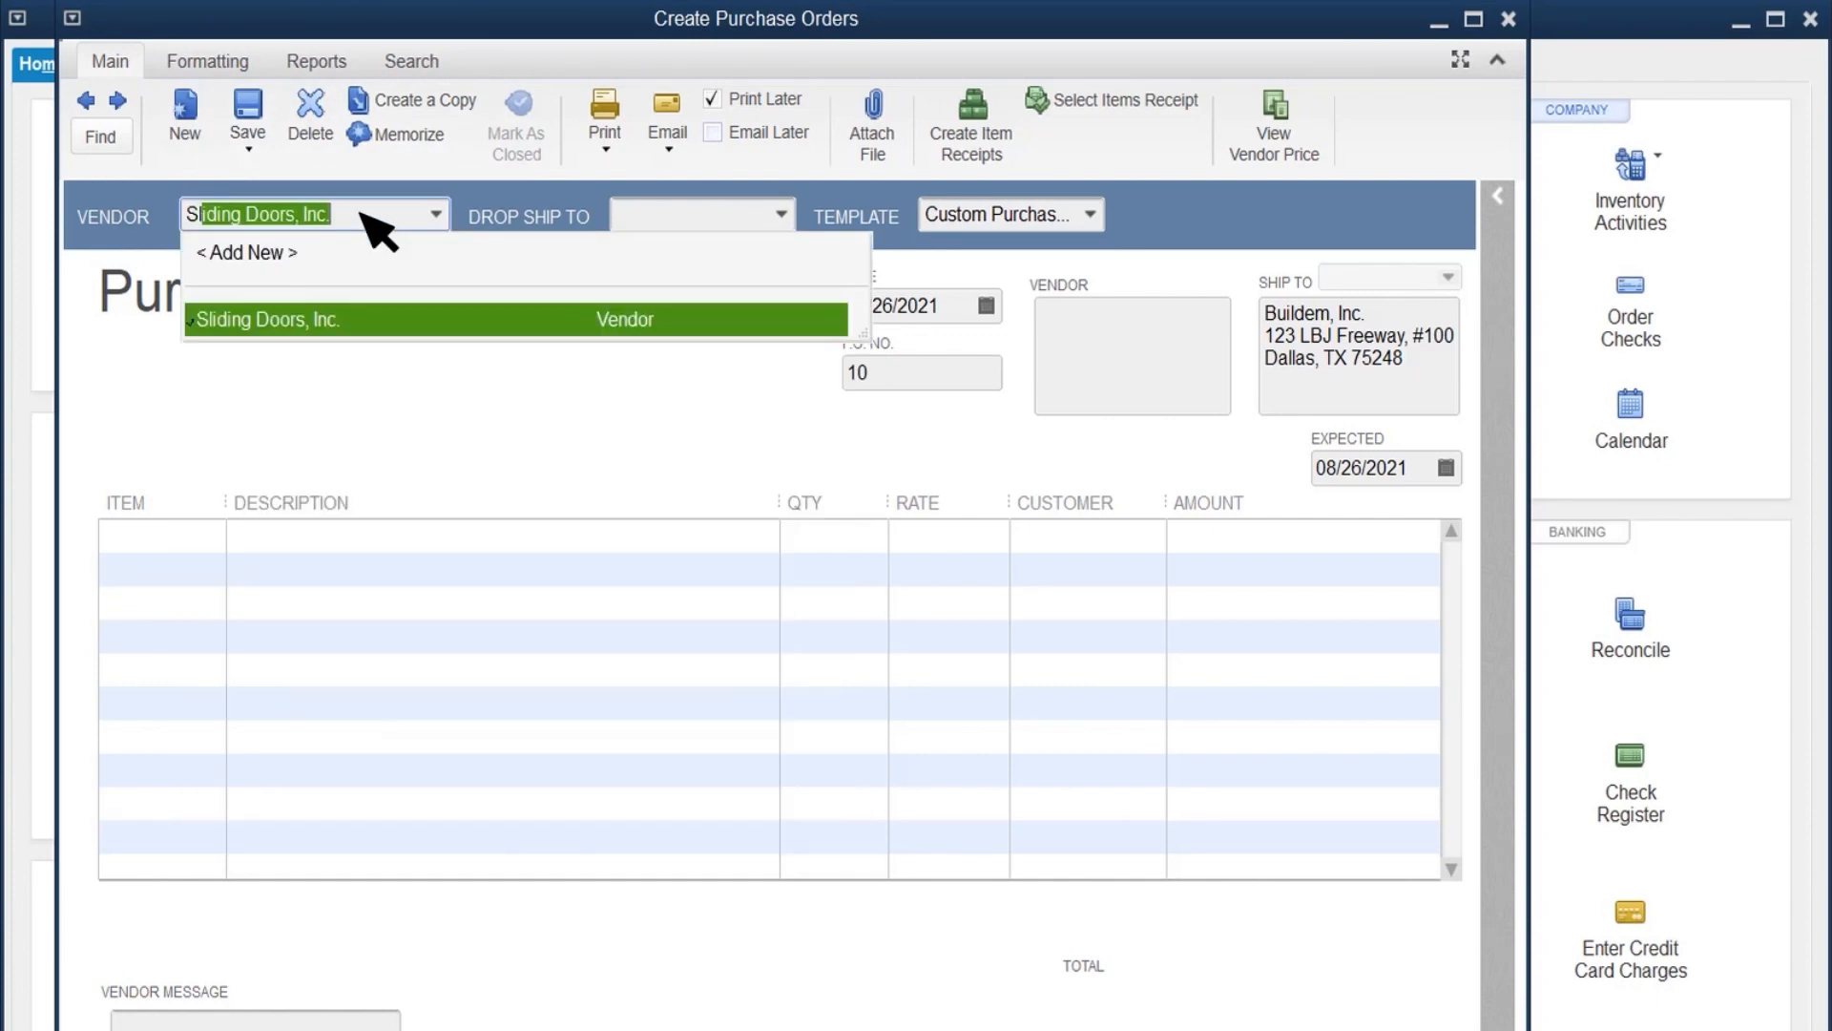
click(259, 320)
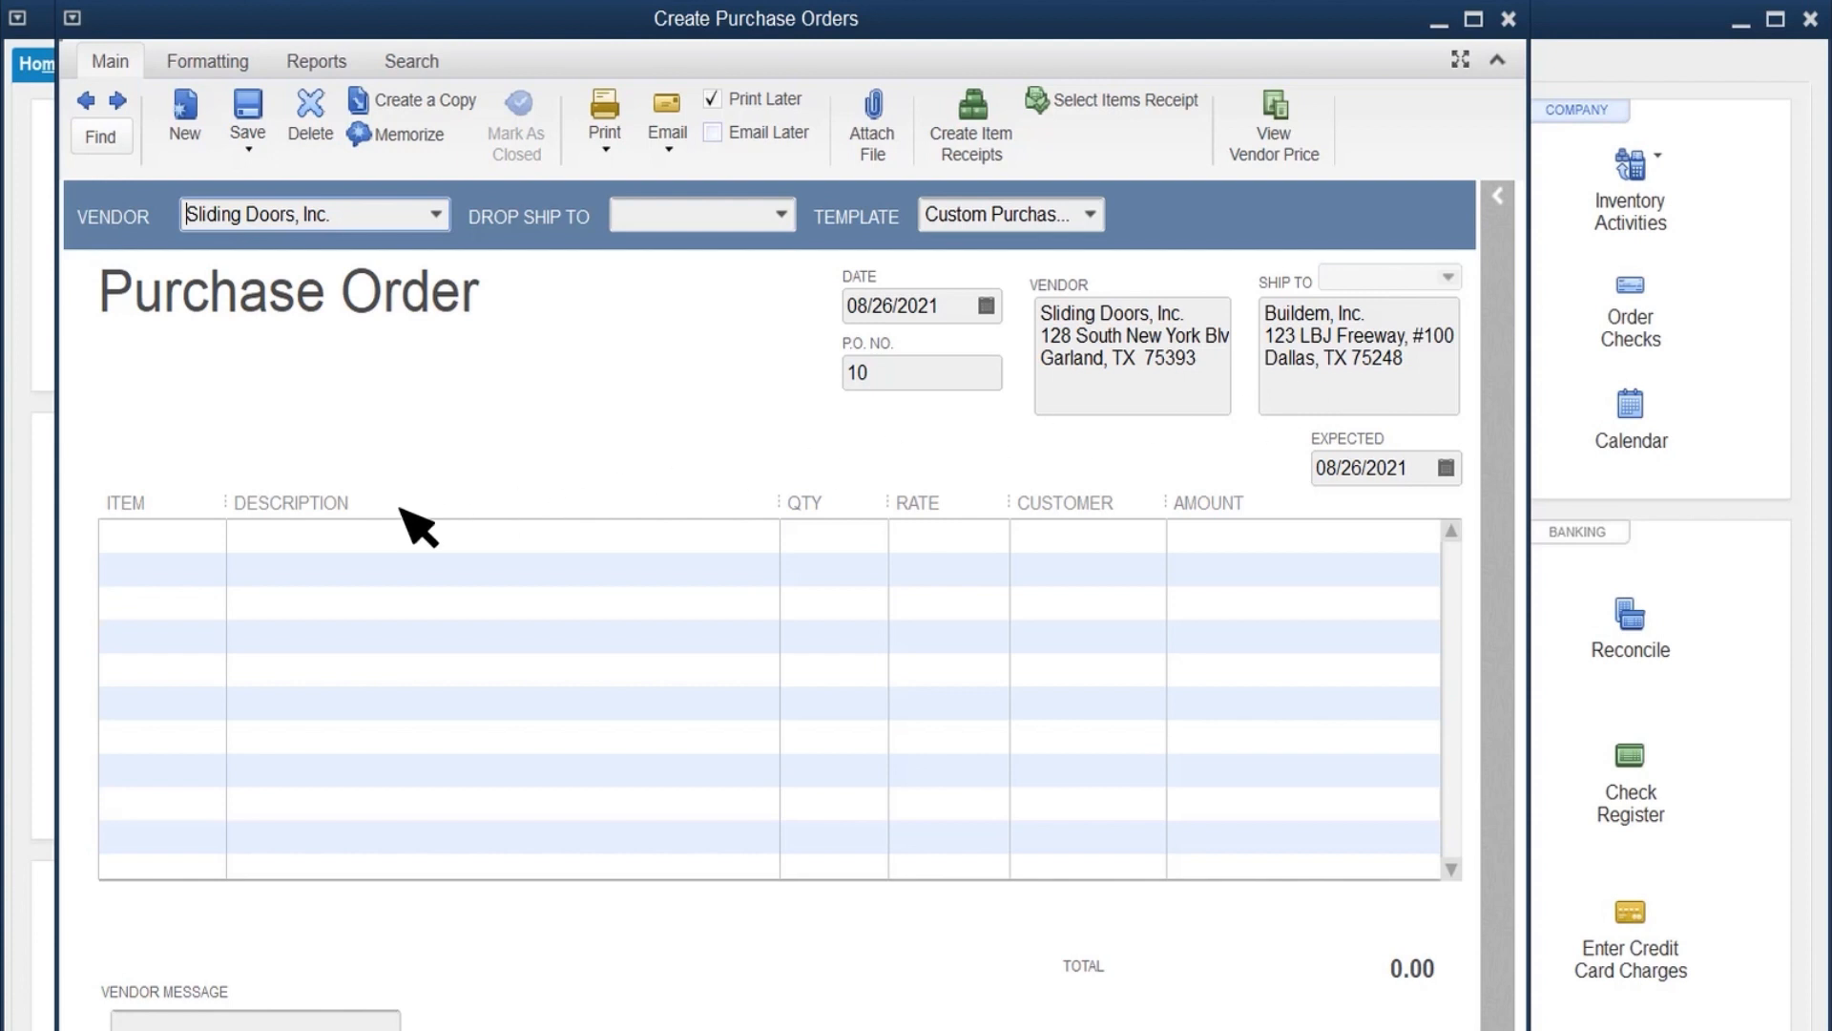
Step: Add the Glass Door item to the purchase order with a quantity of 100, and save and close the order
click(206, 537)
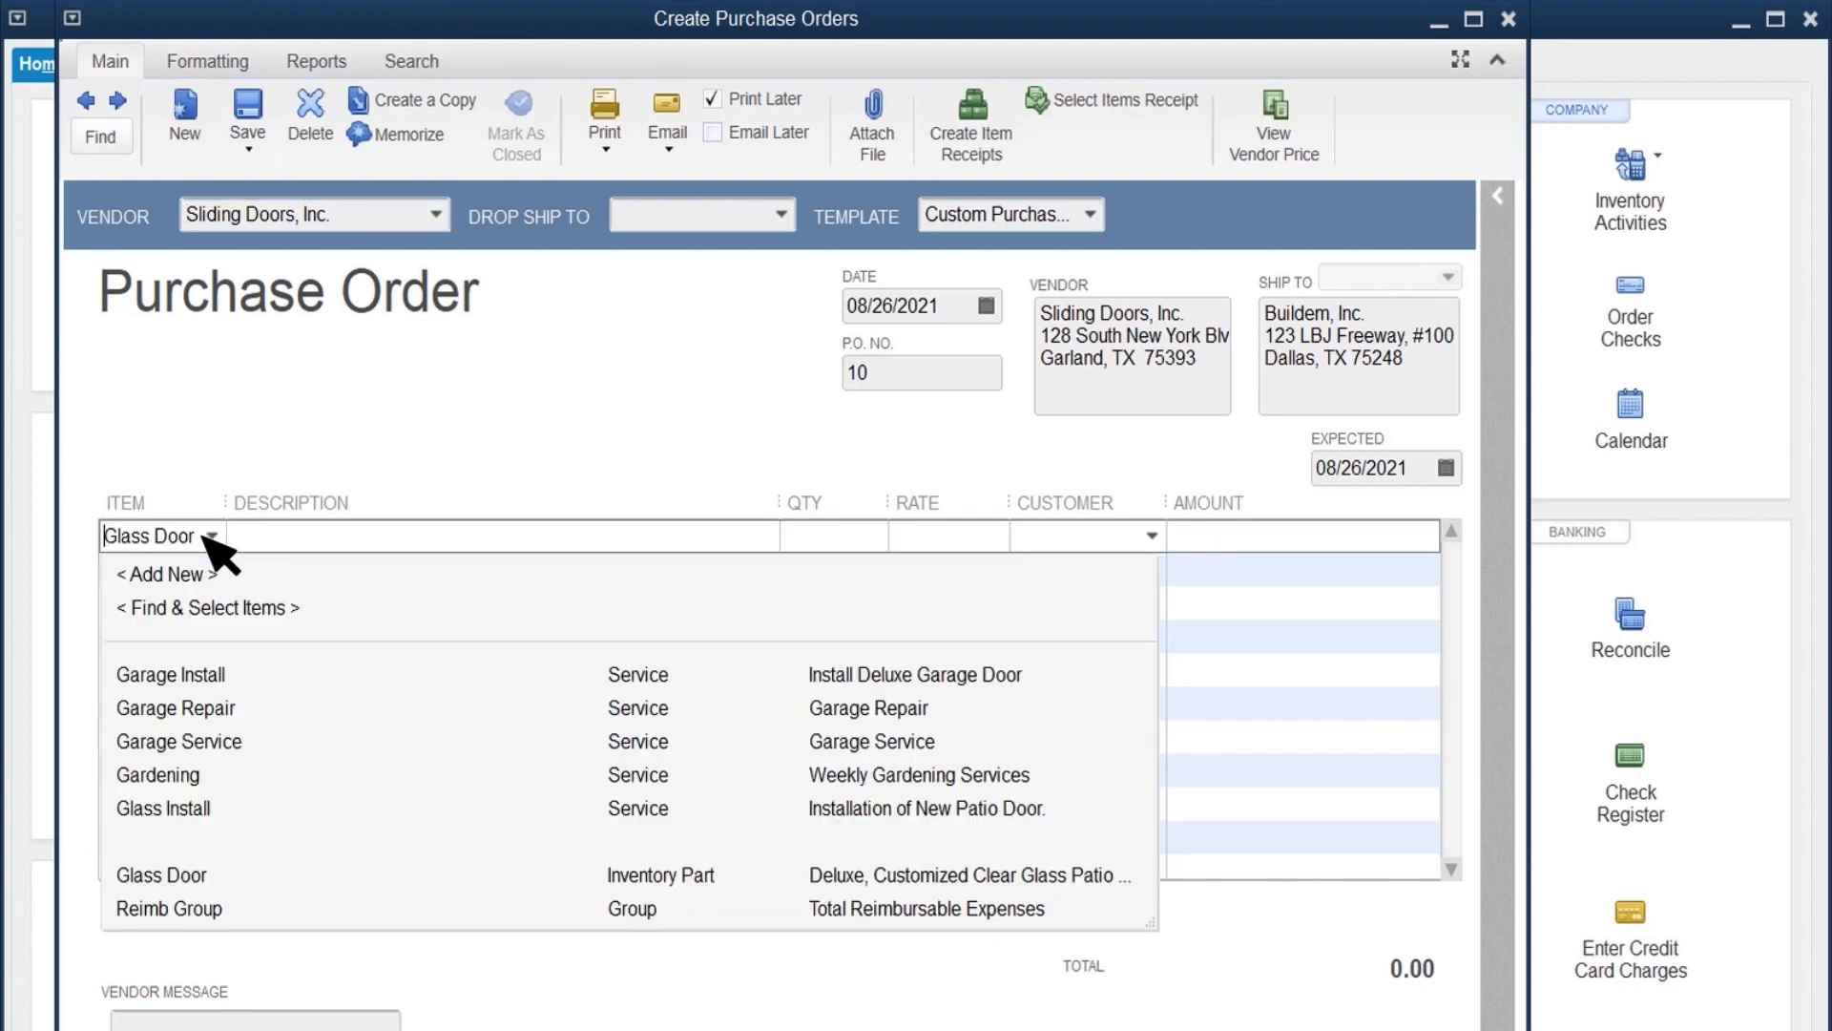
text(Glas)
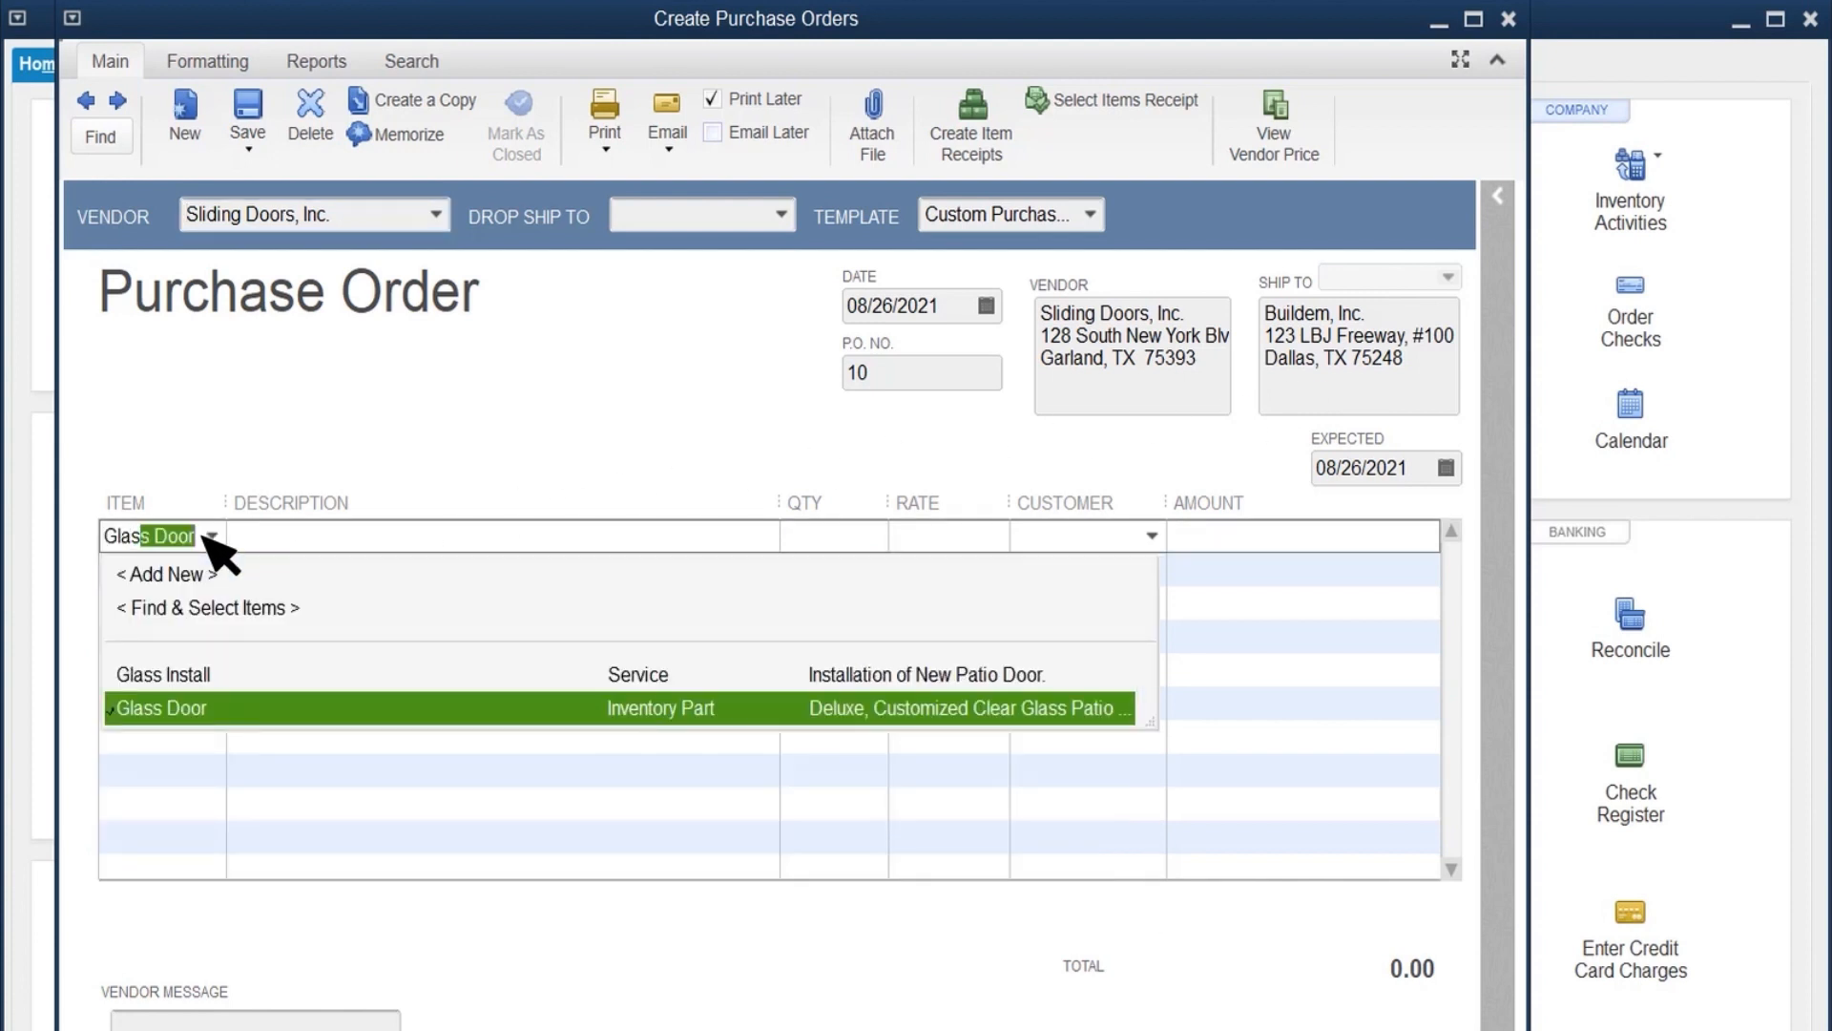
click(229, 711)
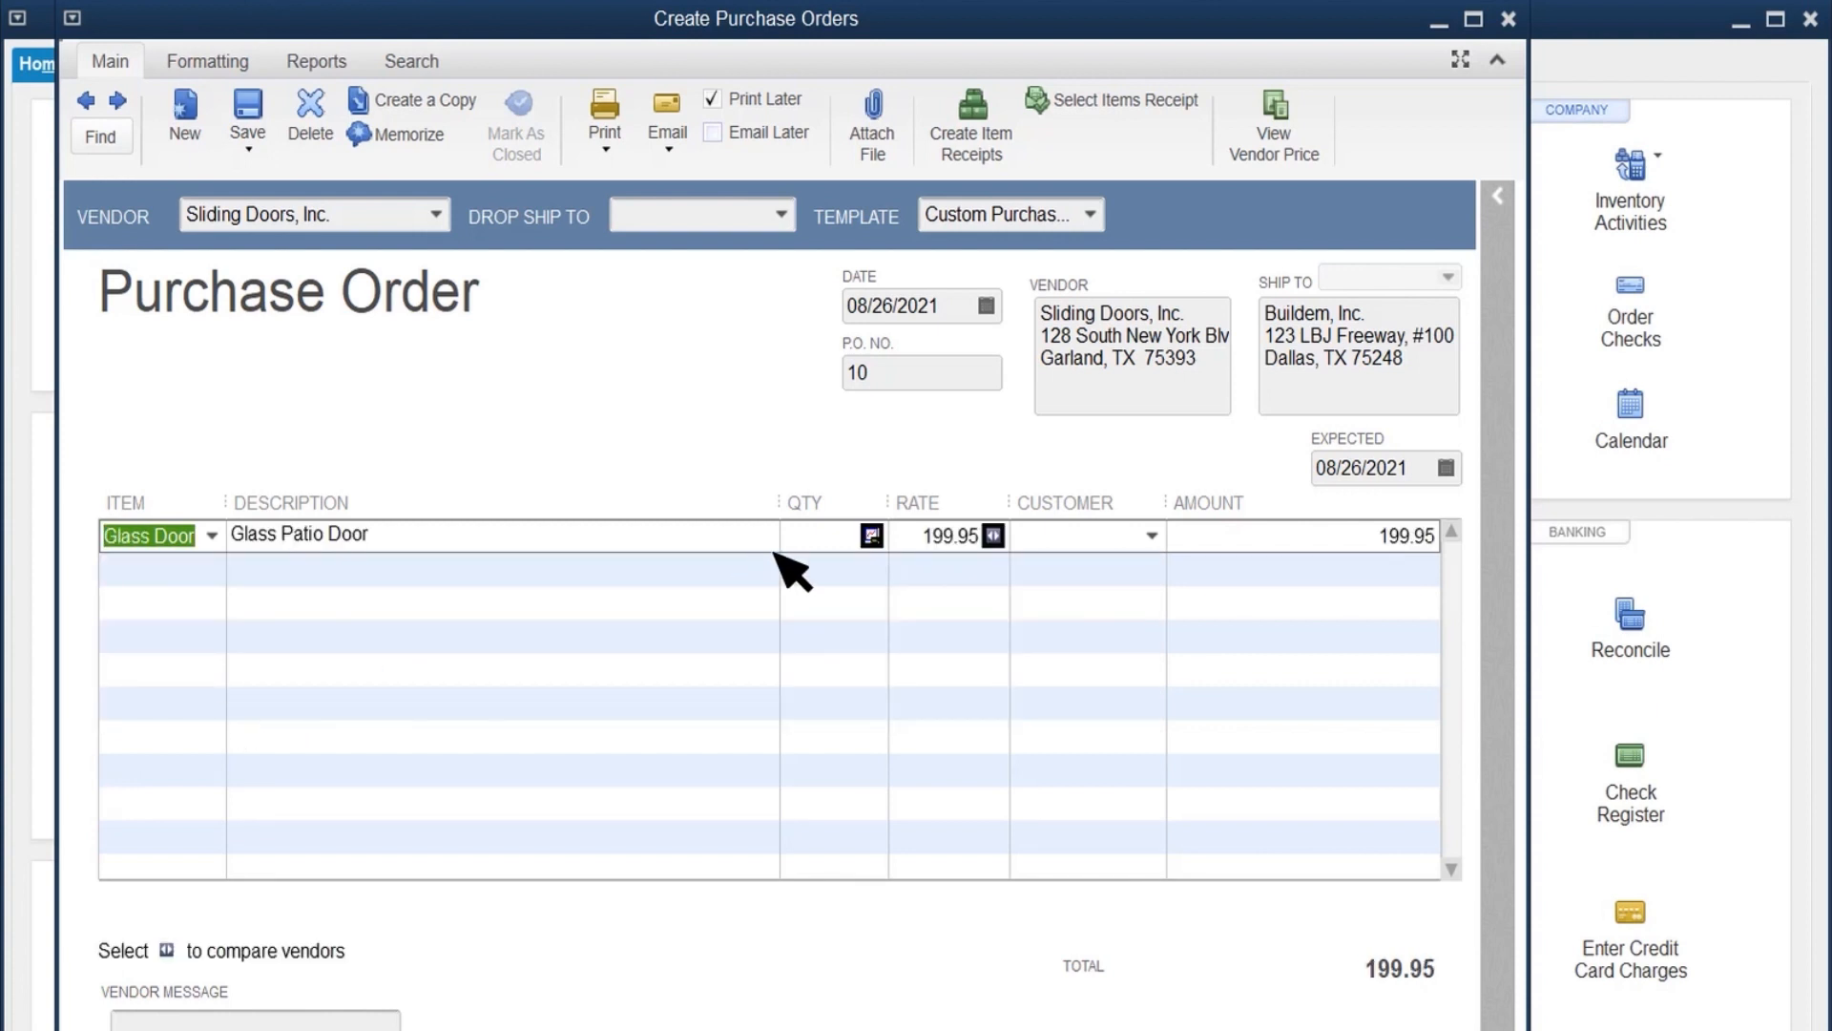
click(838, 540)
text(100)
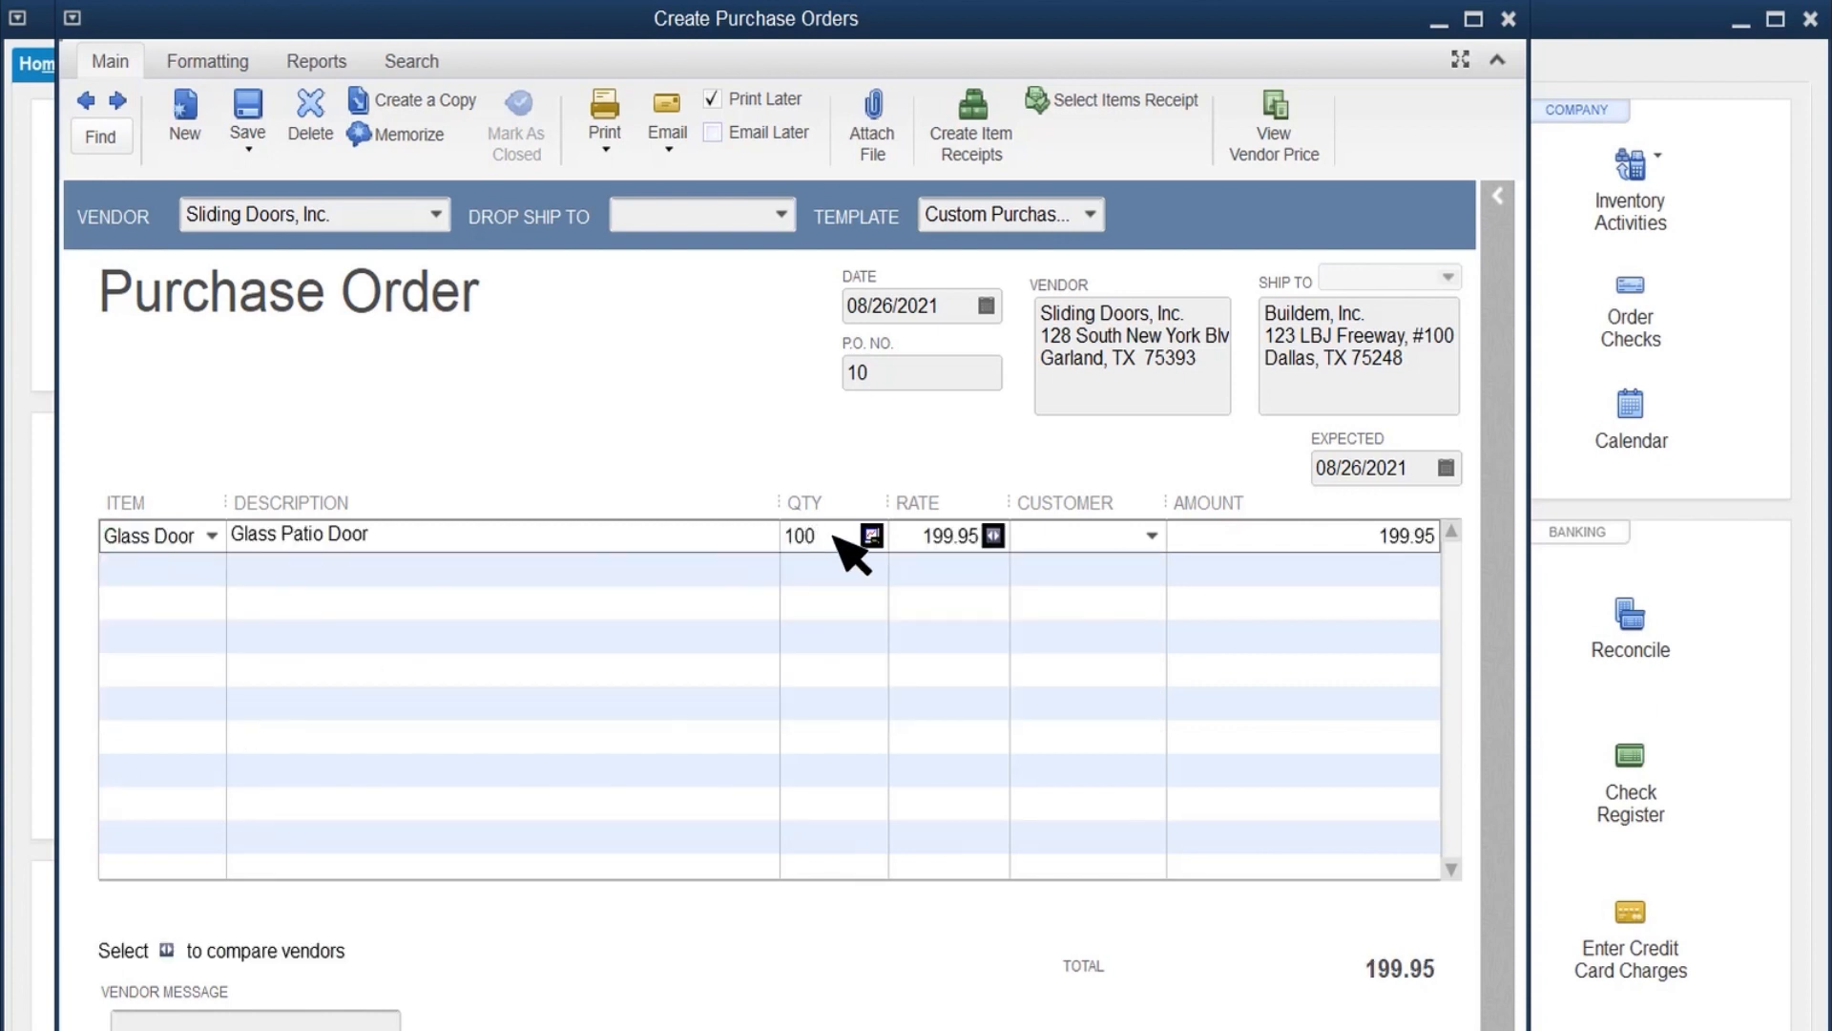
click(1120, 548)
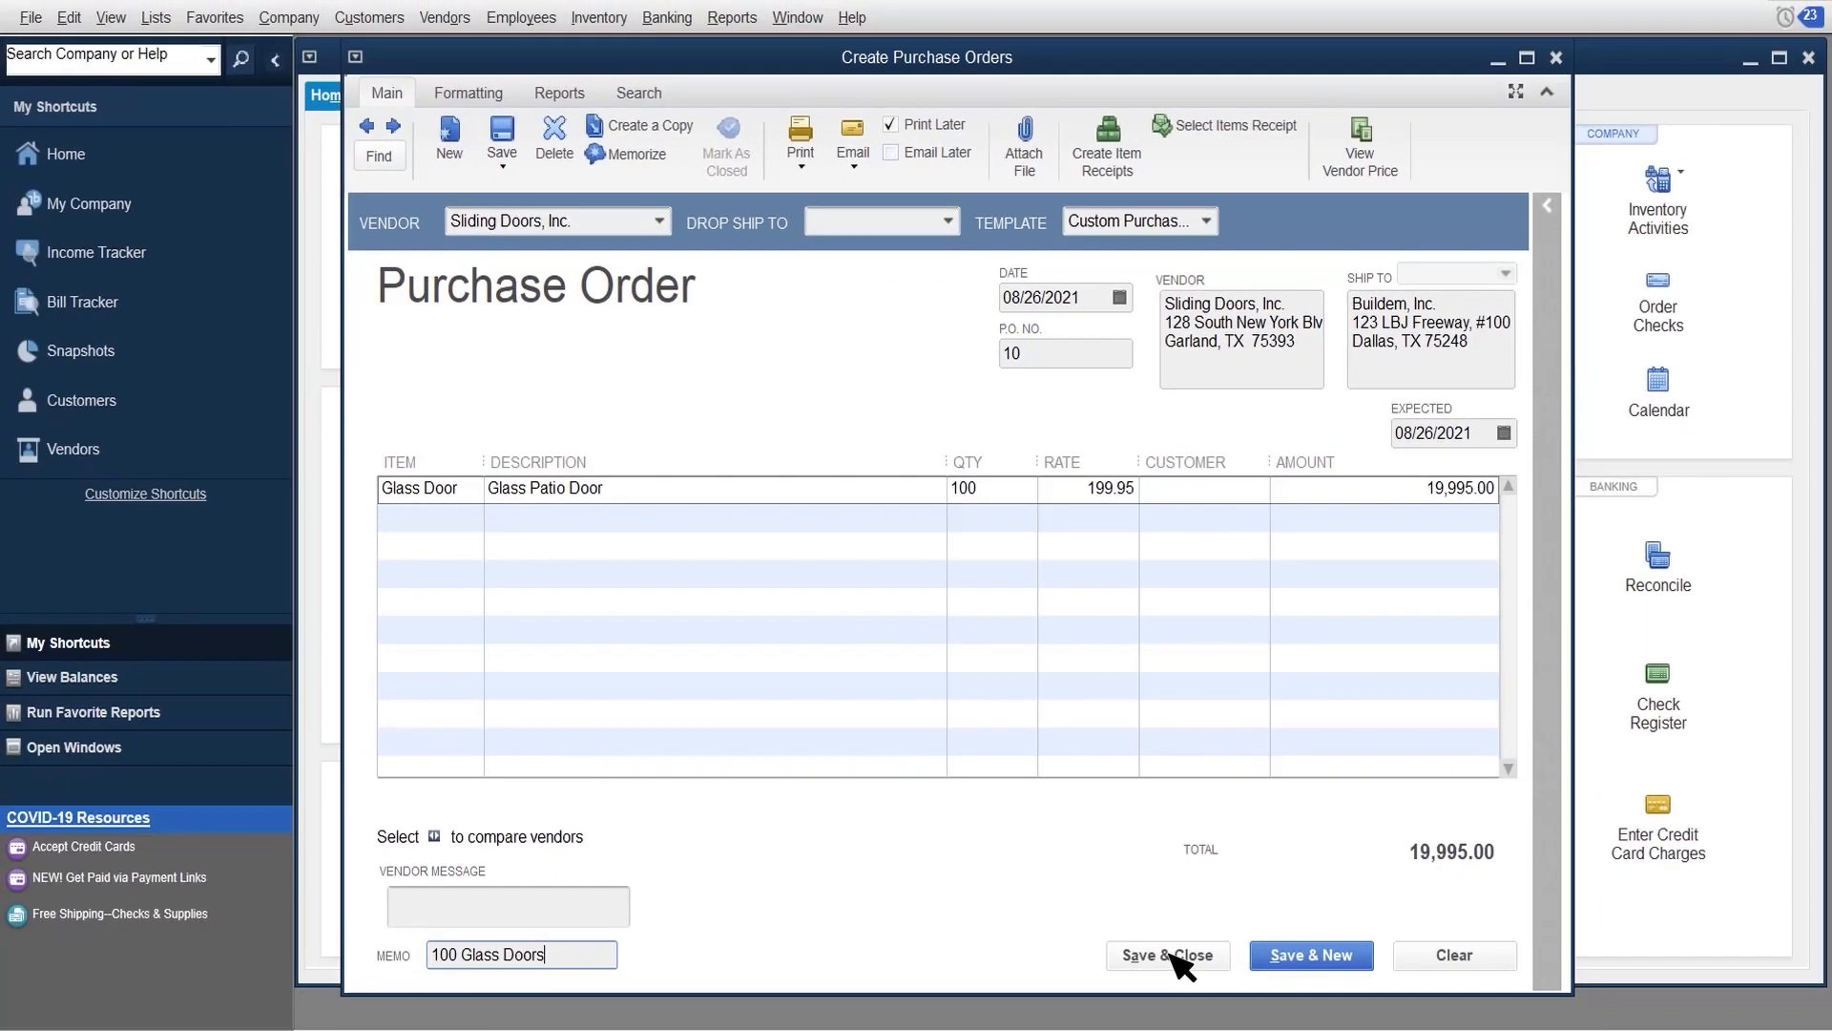
click(1170, 953)
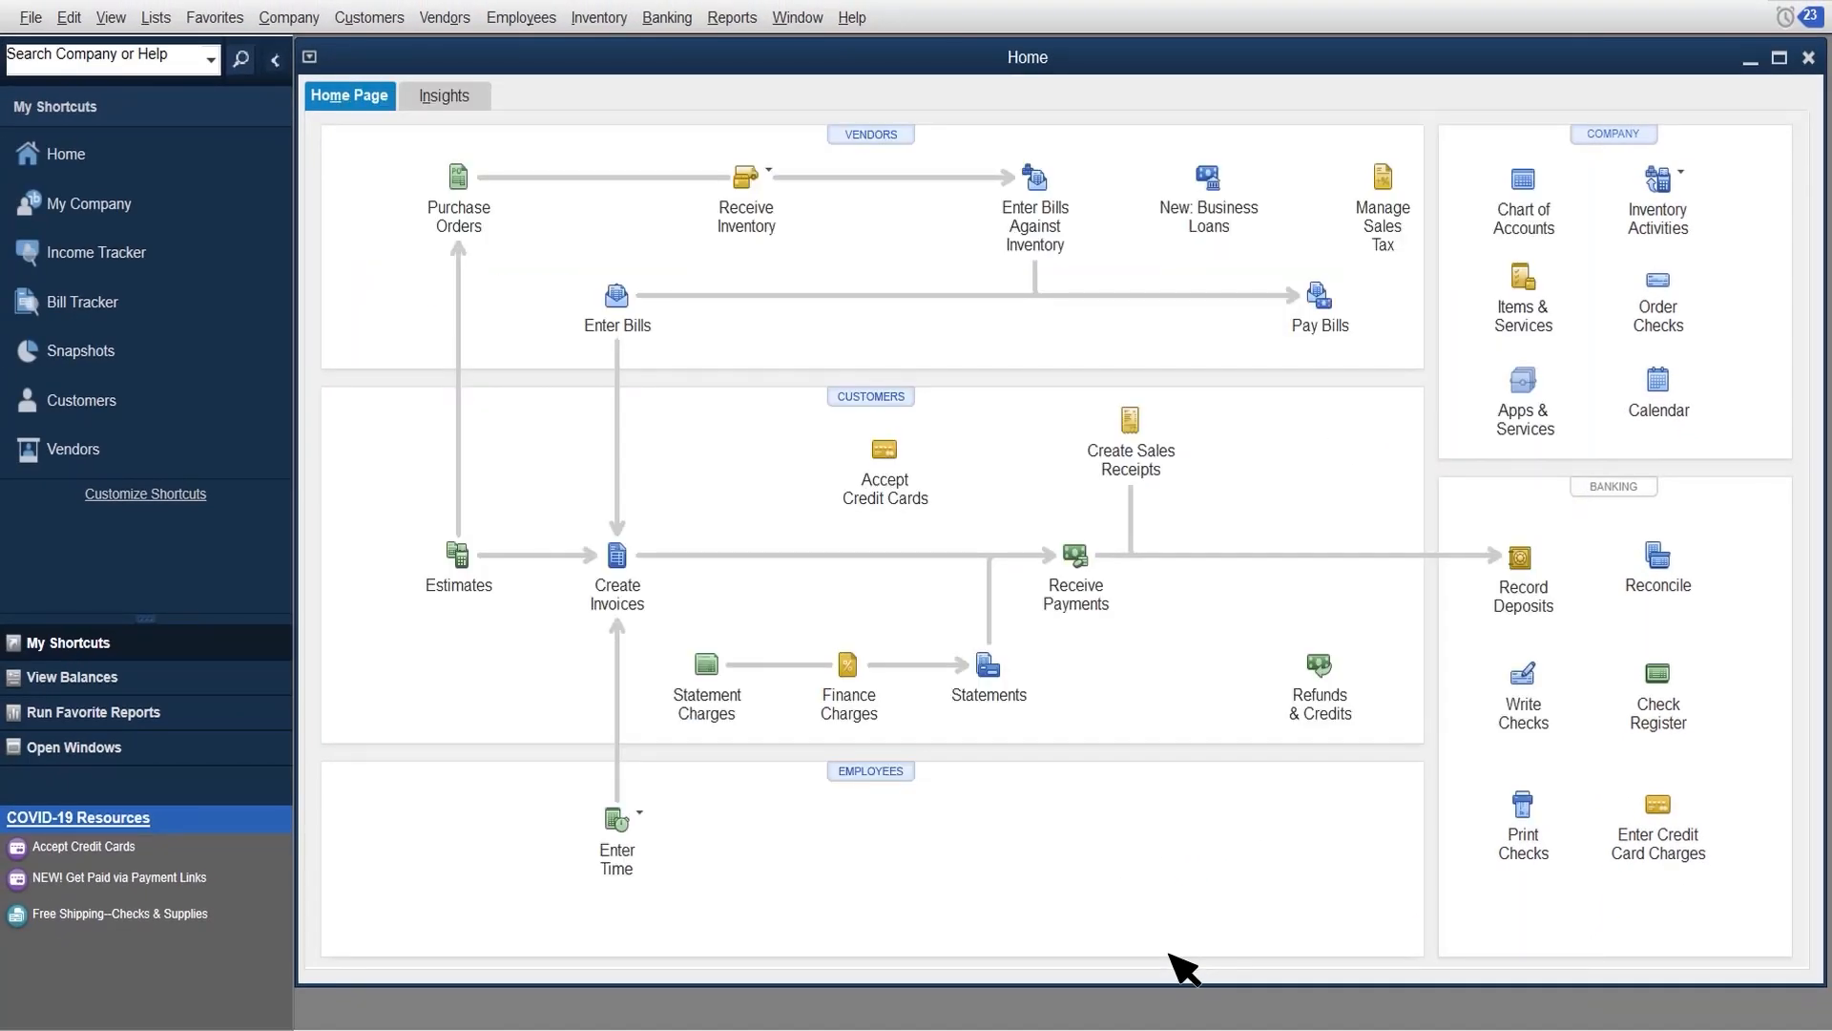
click(745, 179)
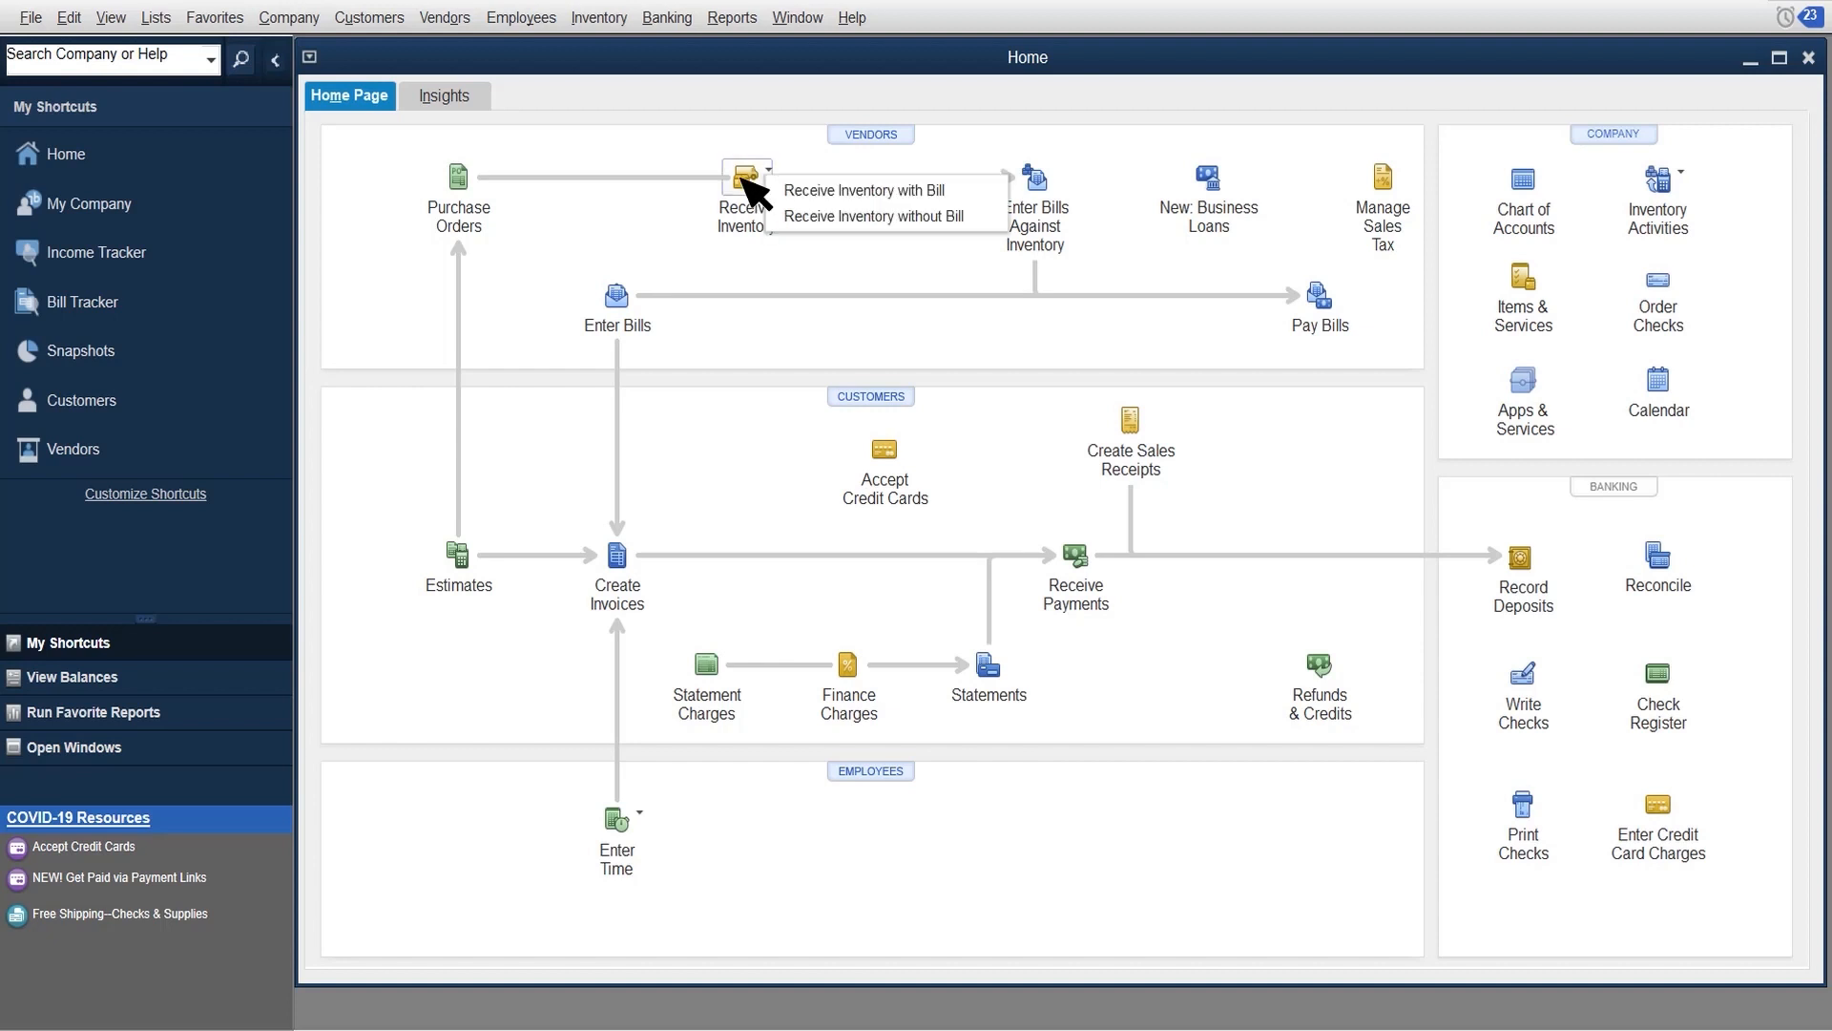
click(966, 218)
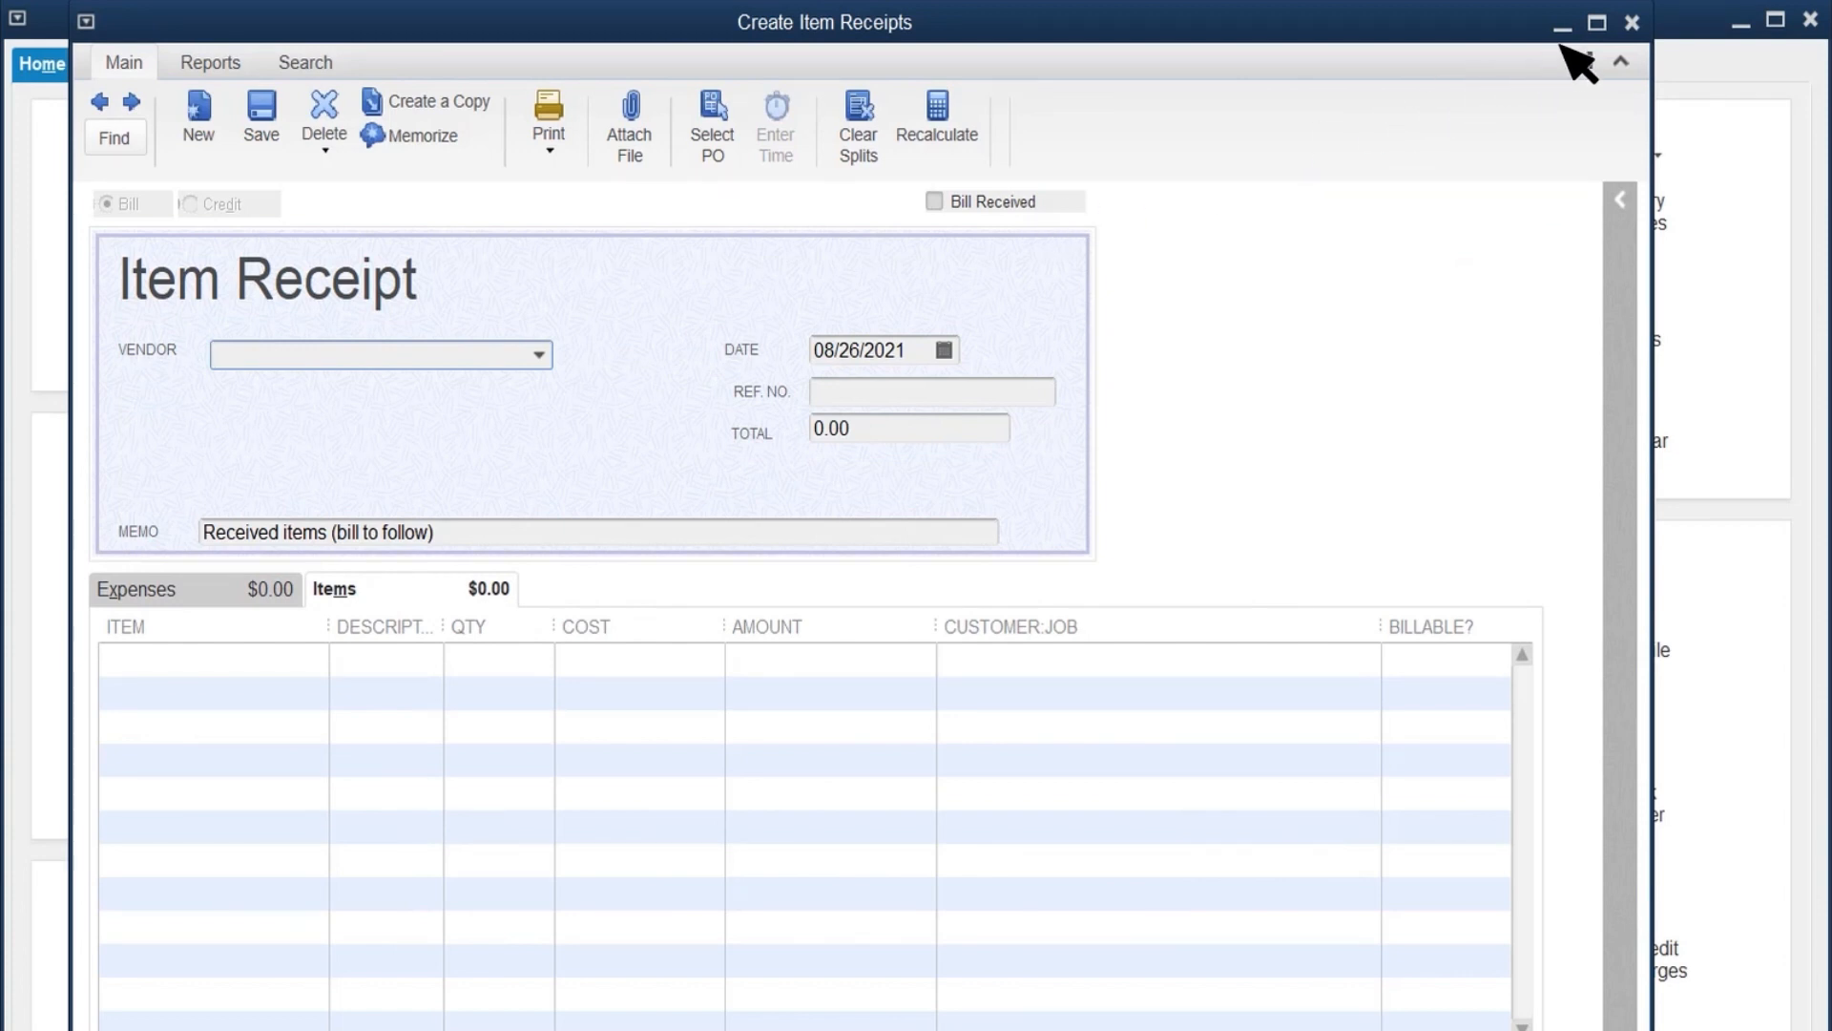
click(1632, 22)
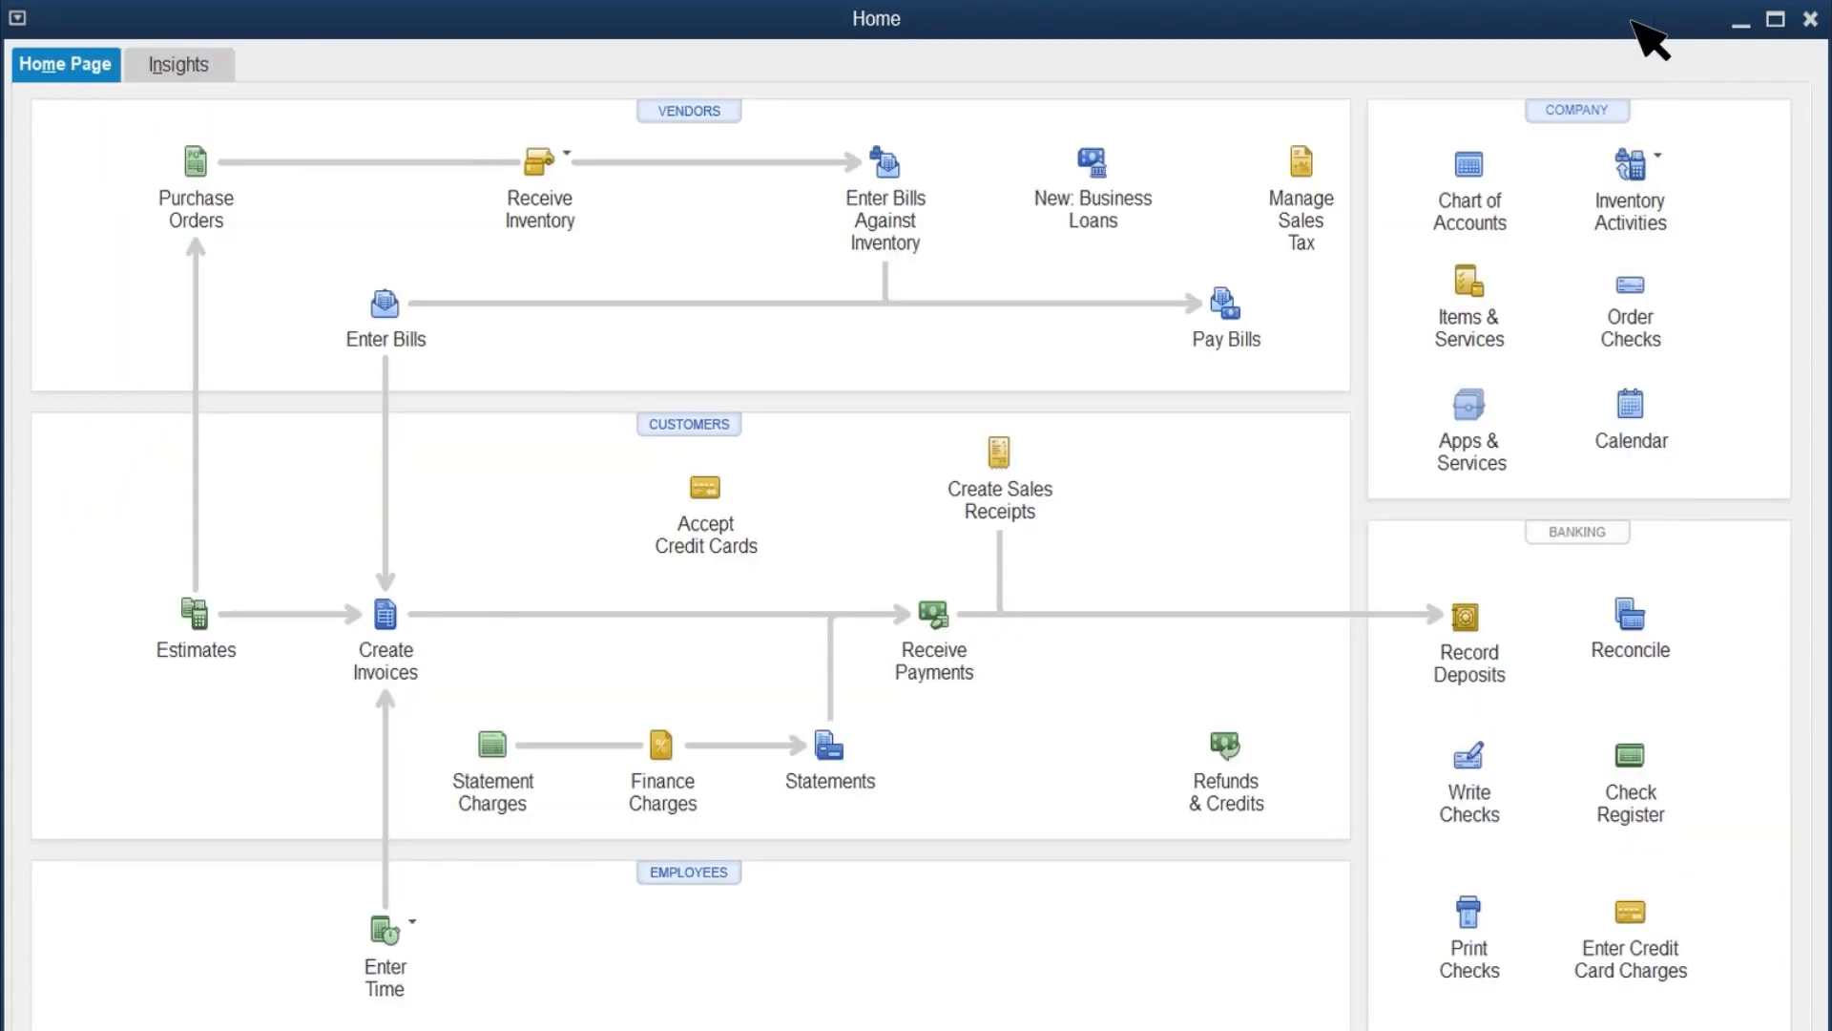
Step: Start receiving inventory with a bill and choose Sliding Doors, Inc. as the vendor
click(538, 162)
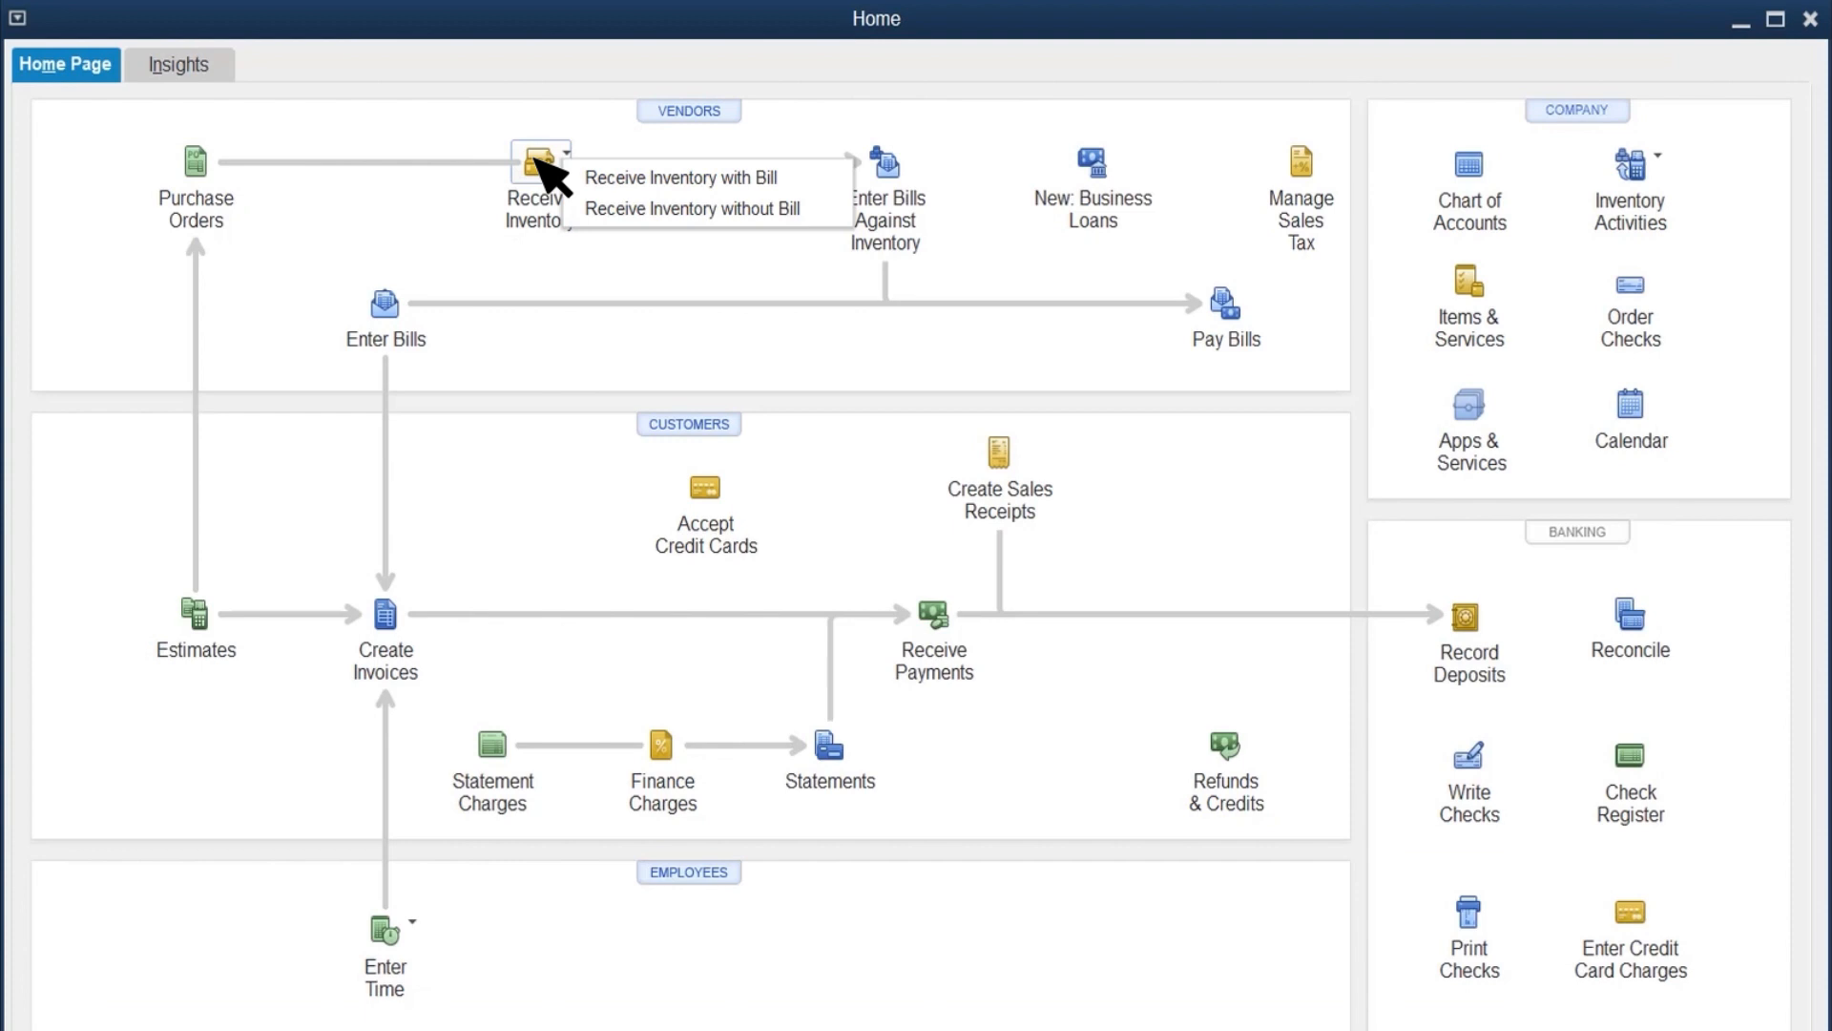
click(682, 179)
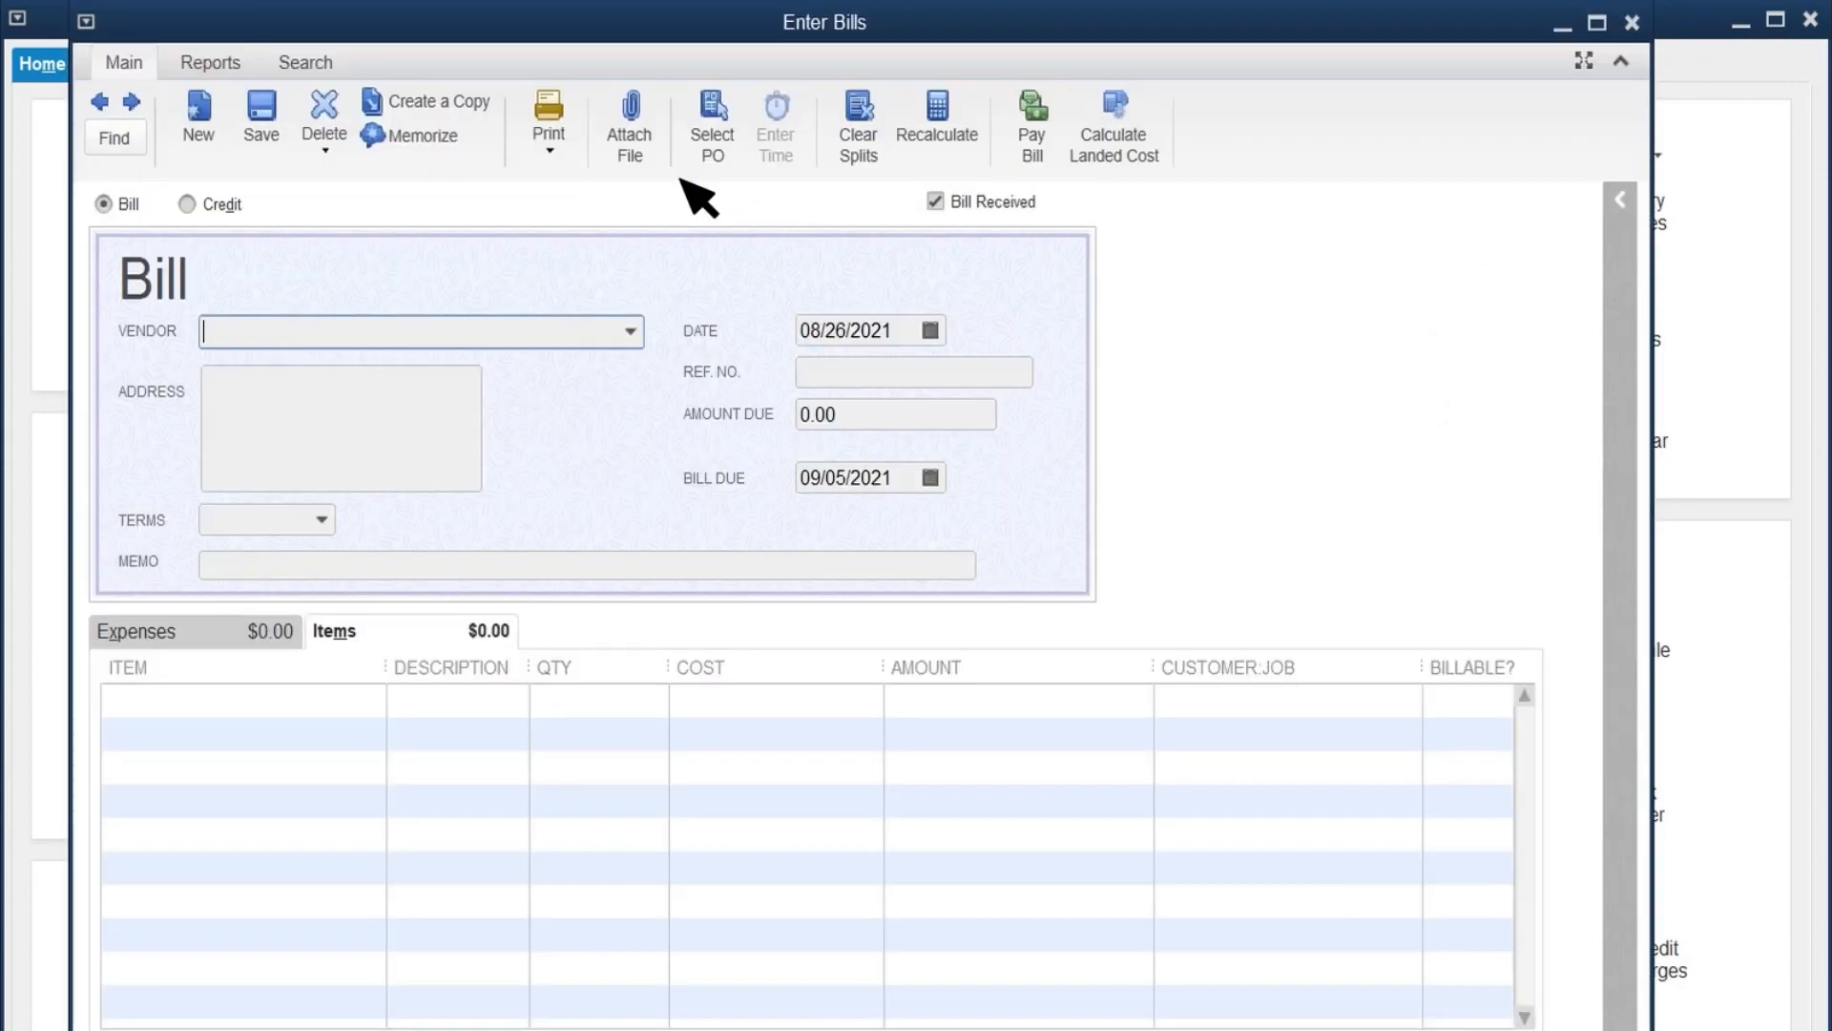
click(487, 331)
text(S)
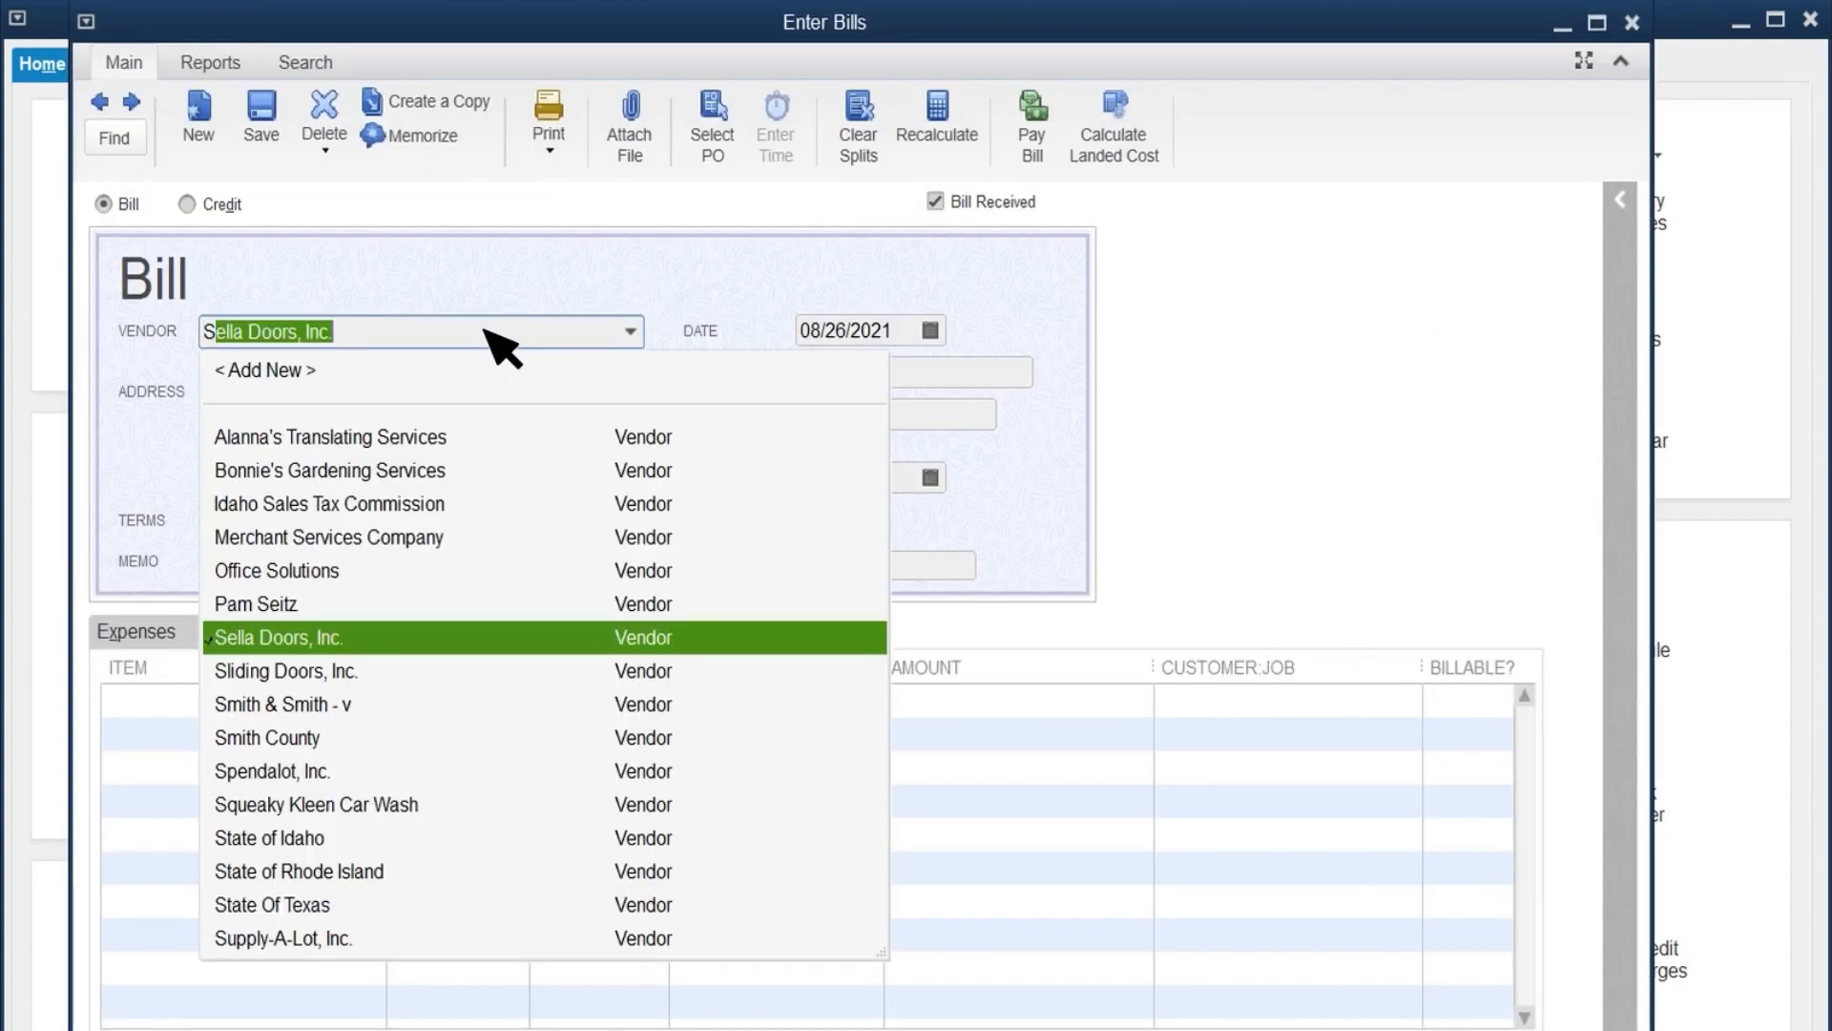
text(liding)
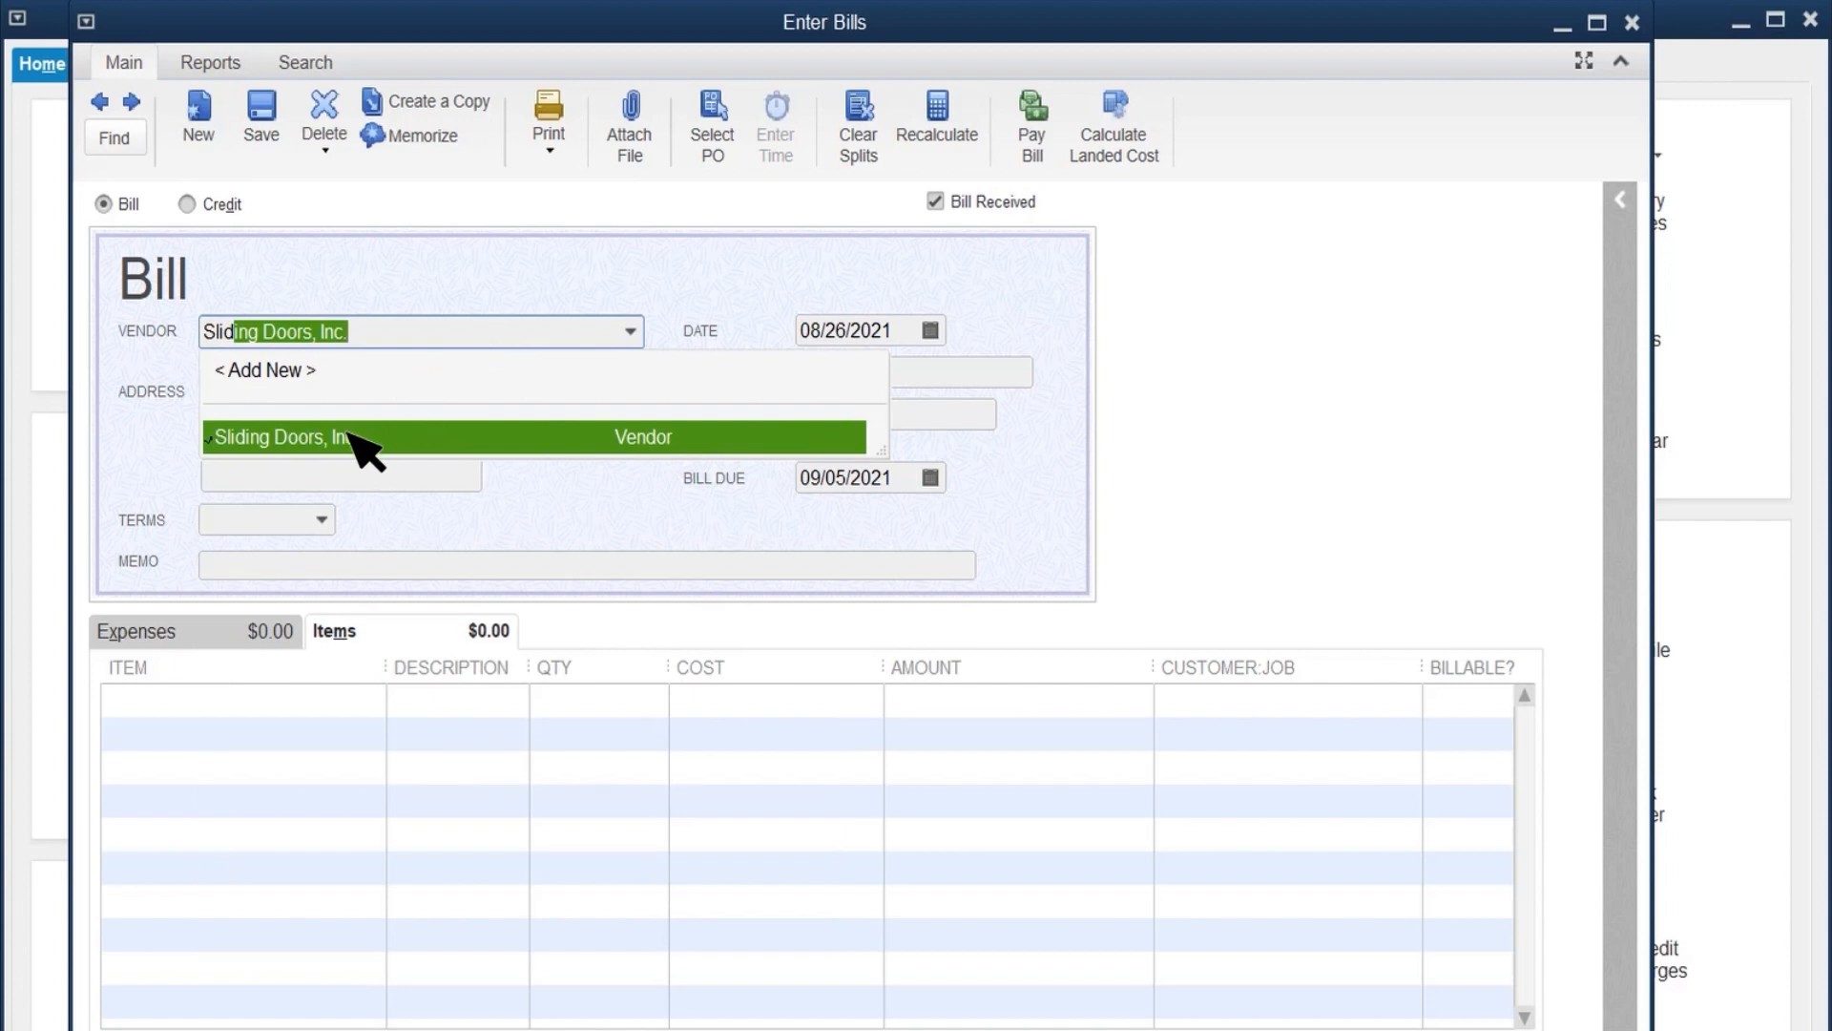
click(345, 435)
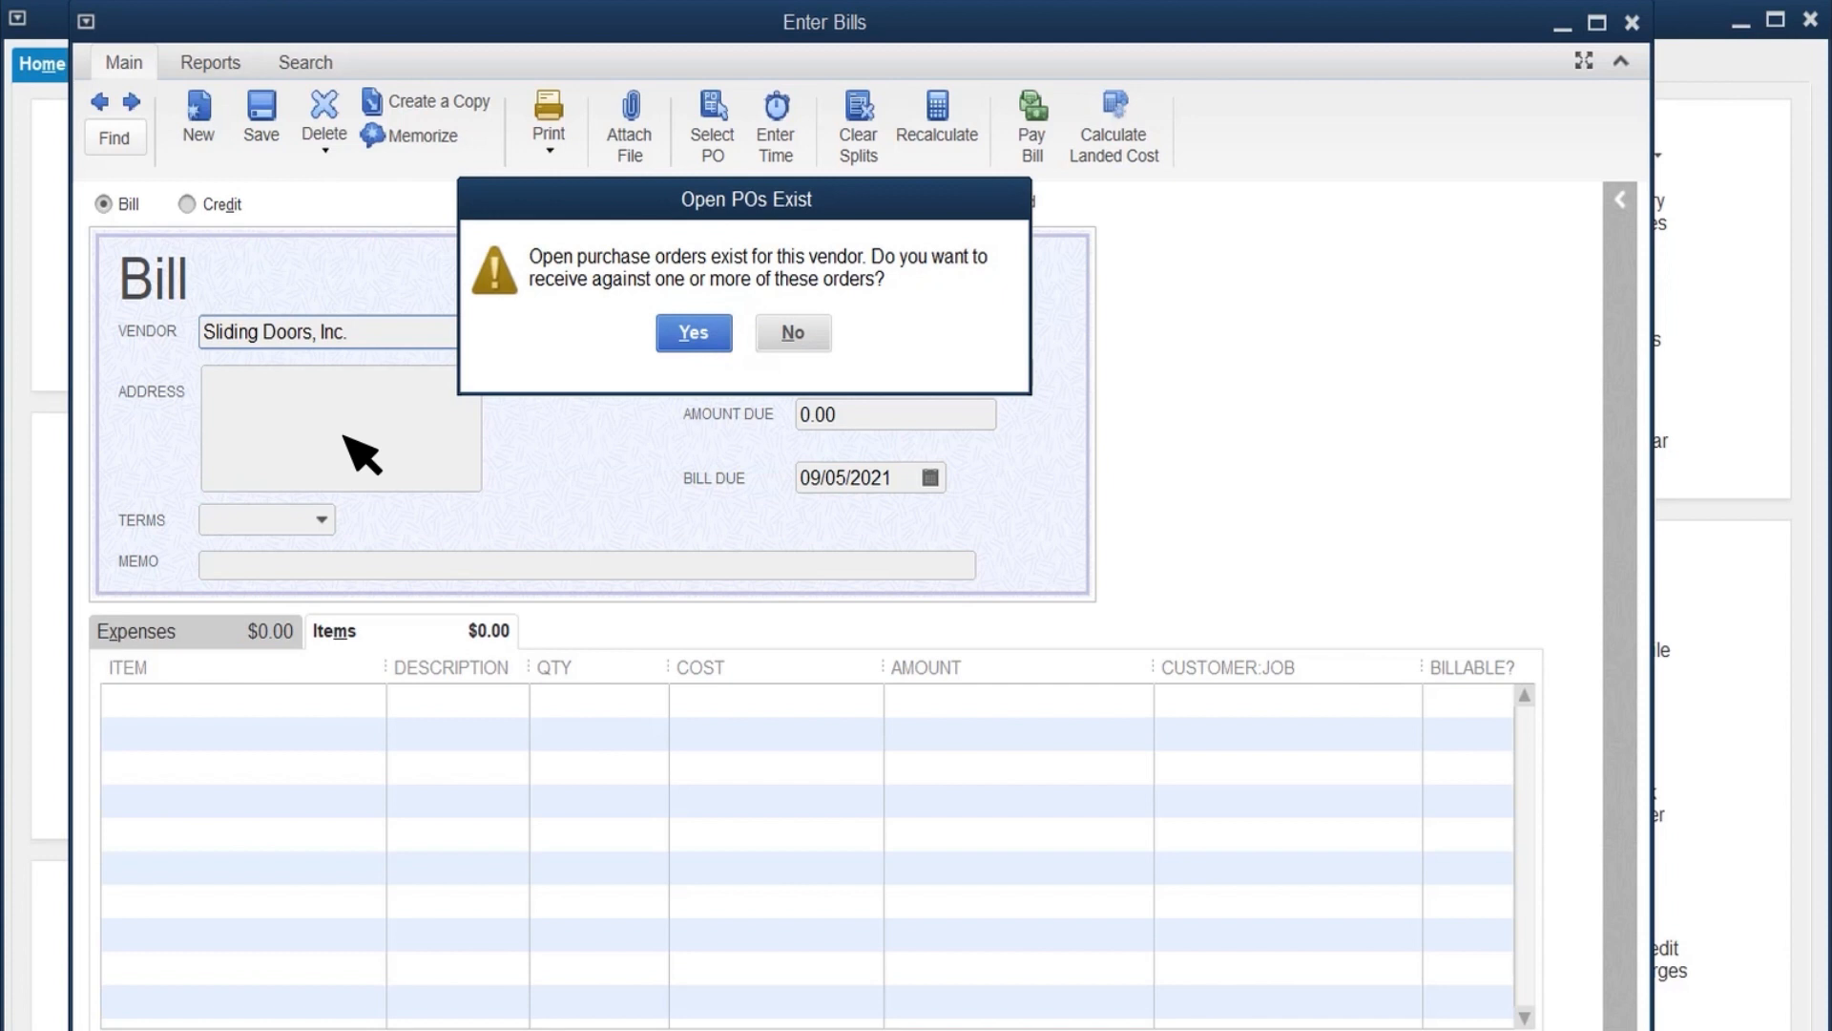
Step: Receive against the vendor's open purchase order for 100 Glass Doors and set the billed Glass Door quantity to 95
click(694, 333)
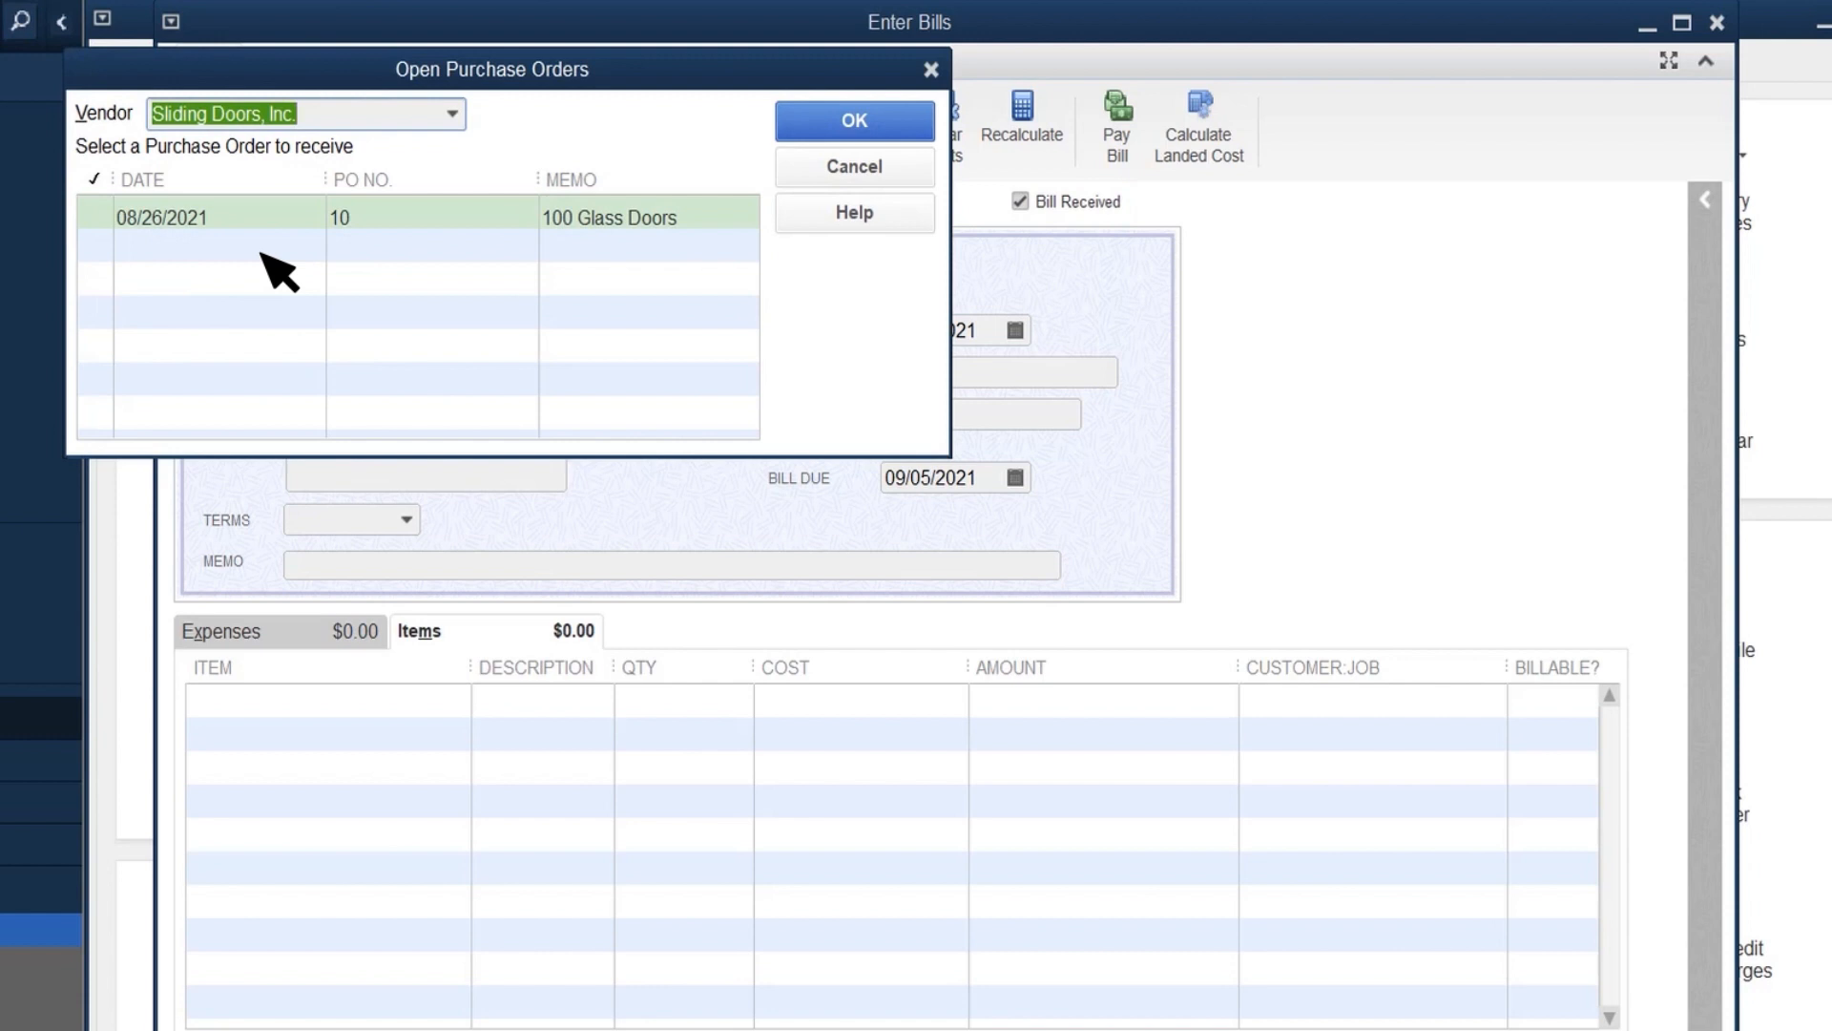
click(95, 216)
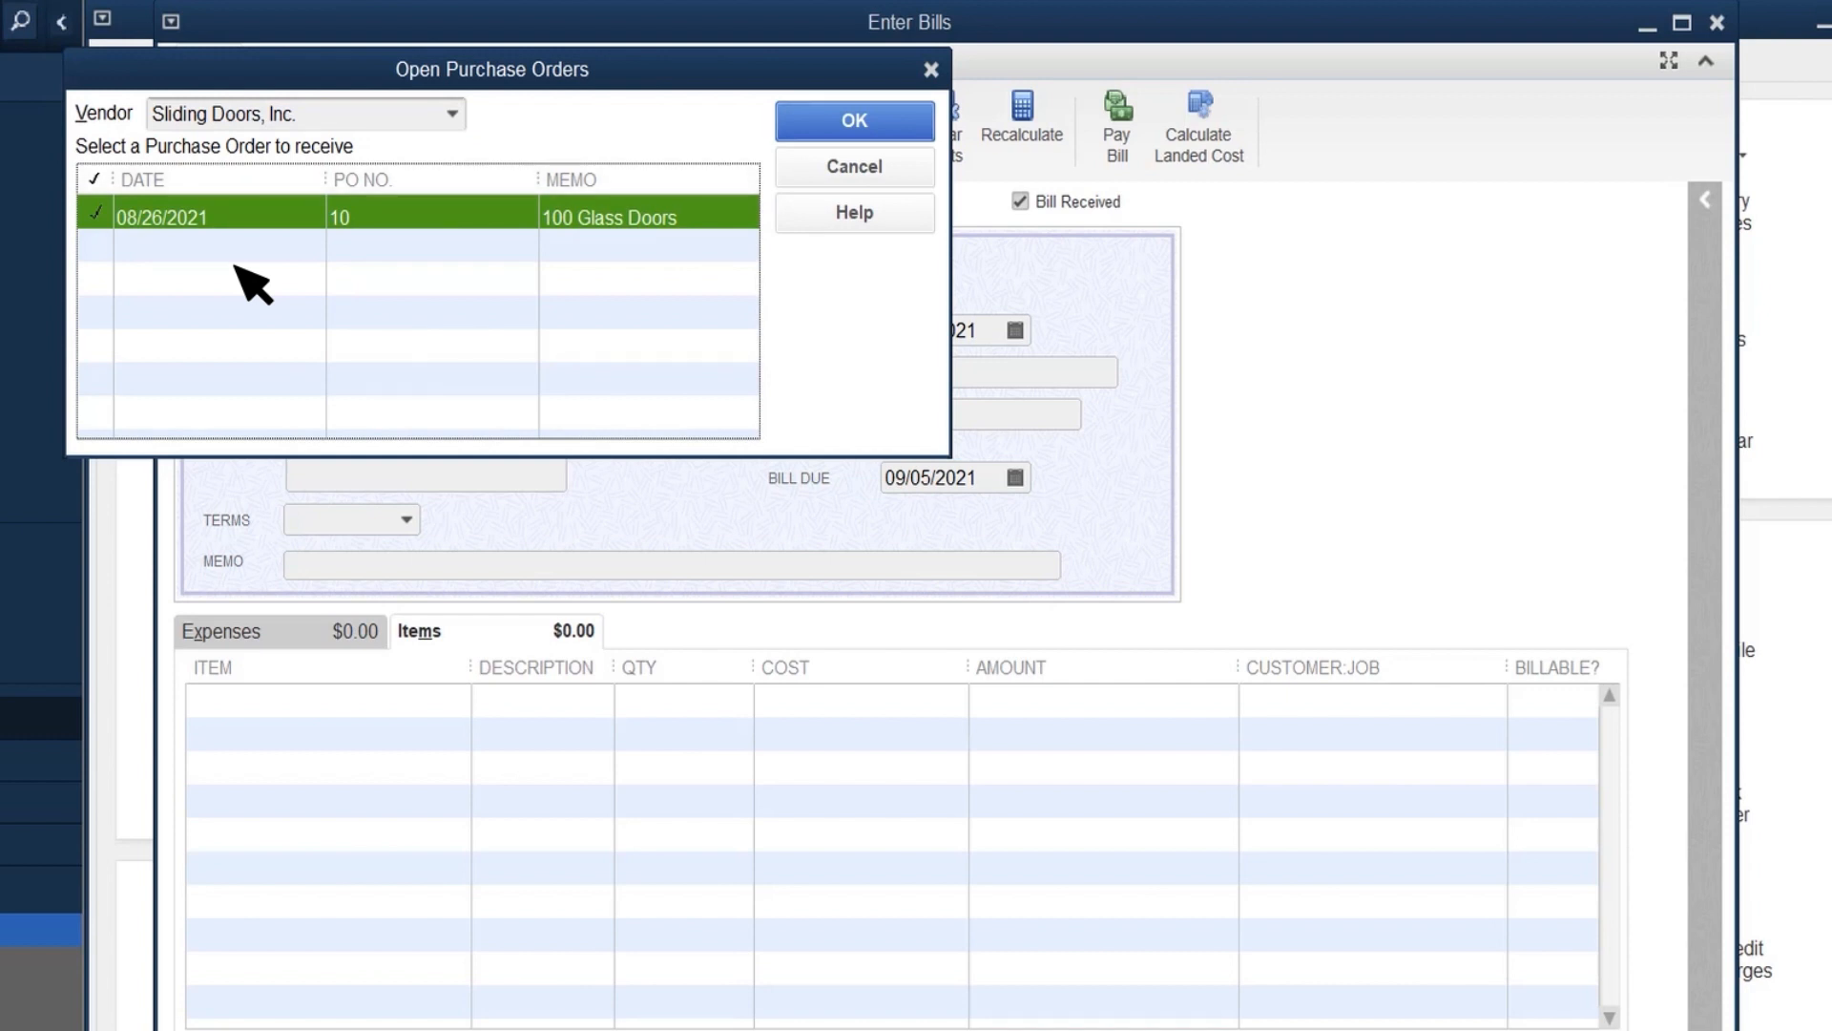
click(870, 126)
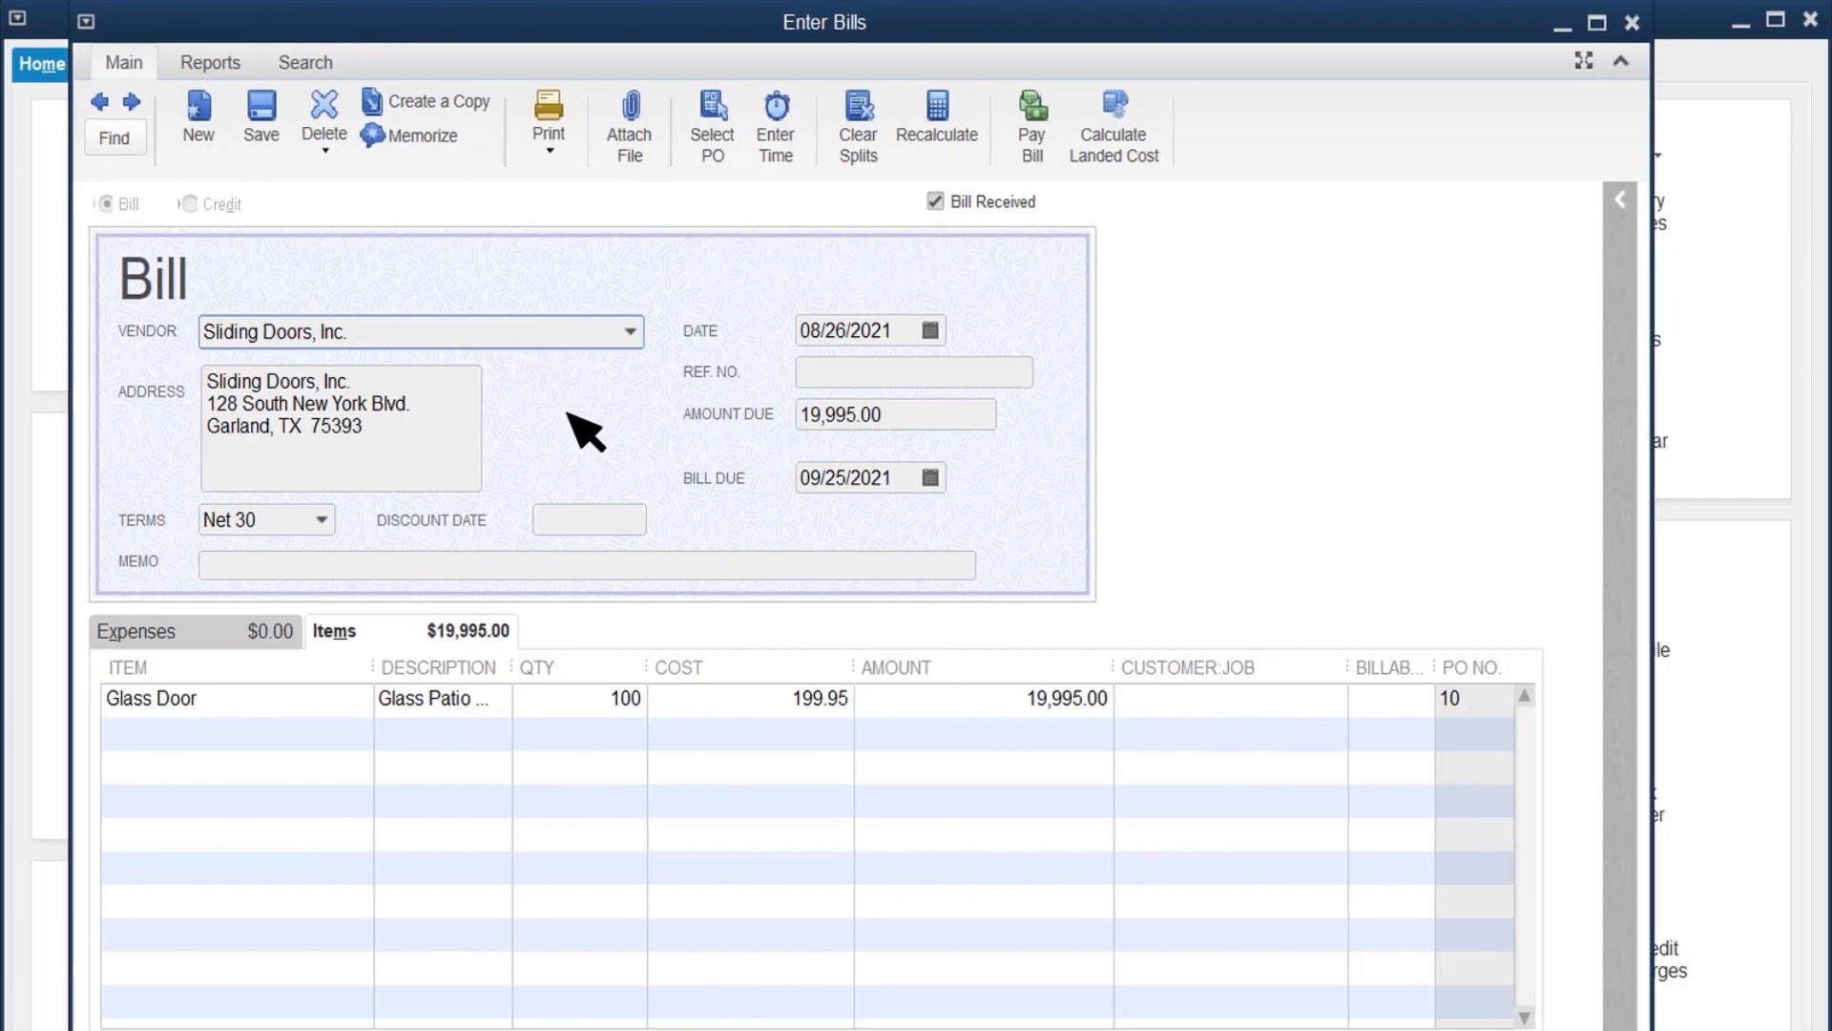
click(546, 702)
text(95)
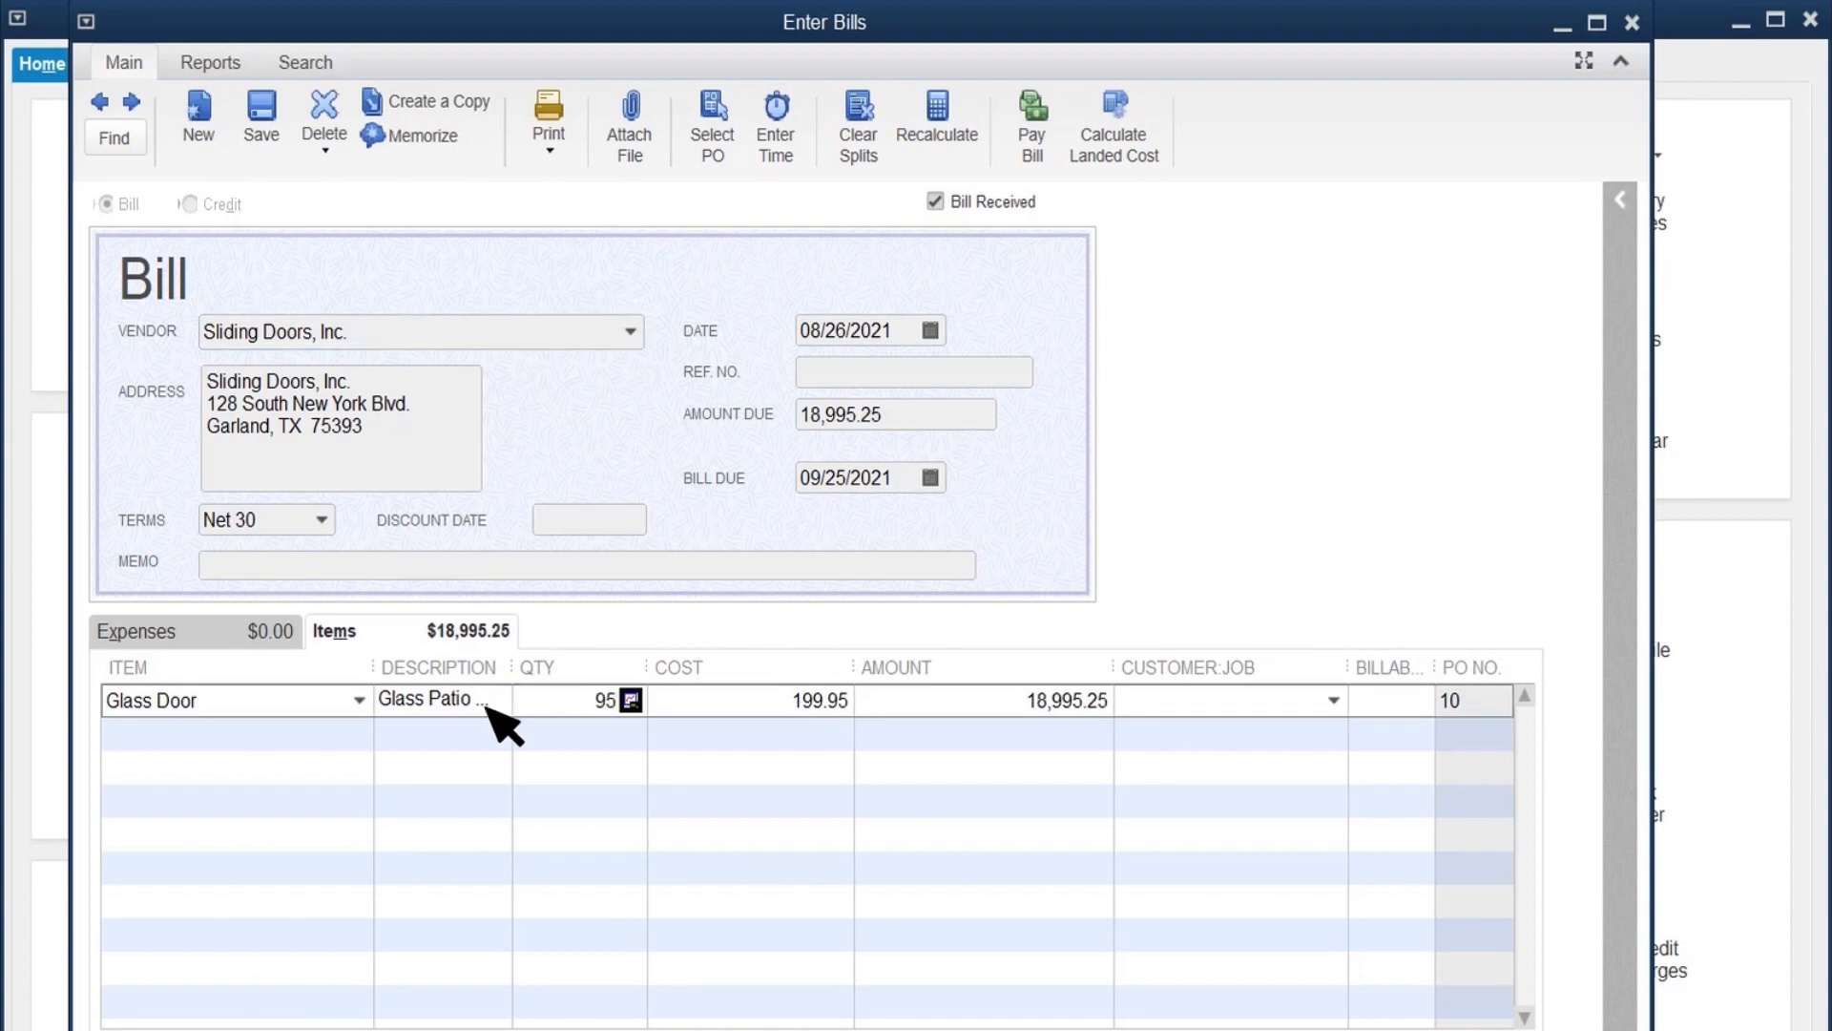
Step: Add a Shipping line below the Glass Door item on the bill with an amount of 250.00
click(325, 733)
text(ServicesSh)
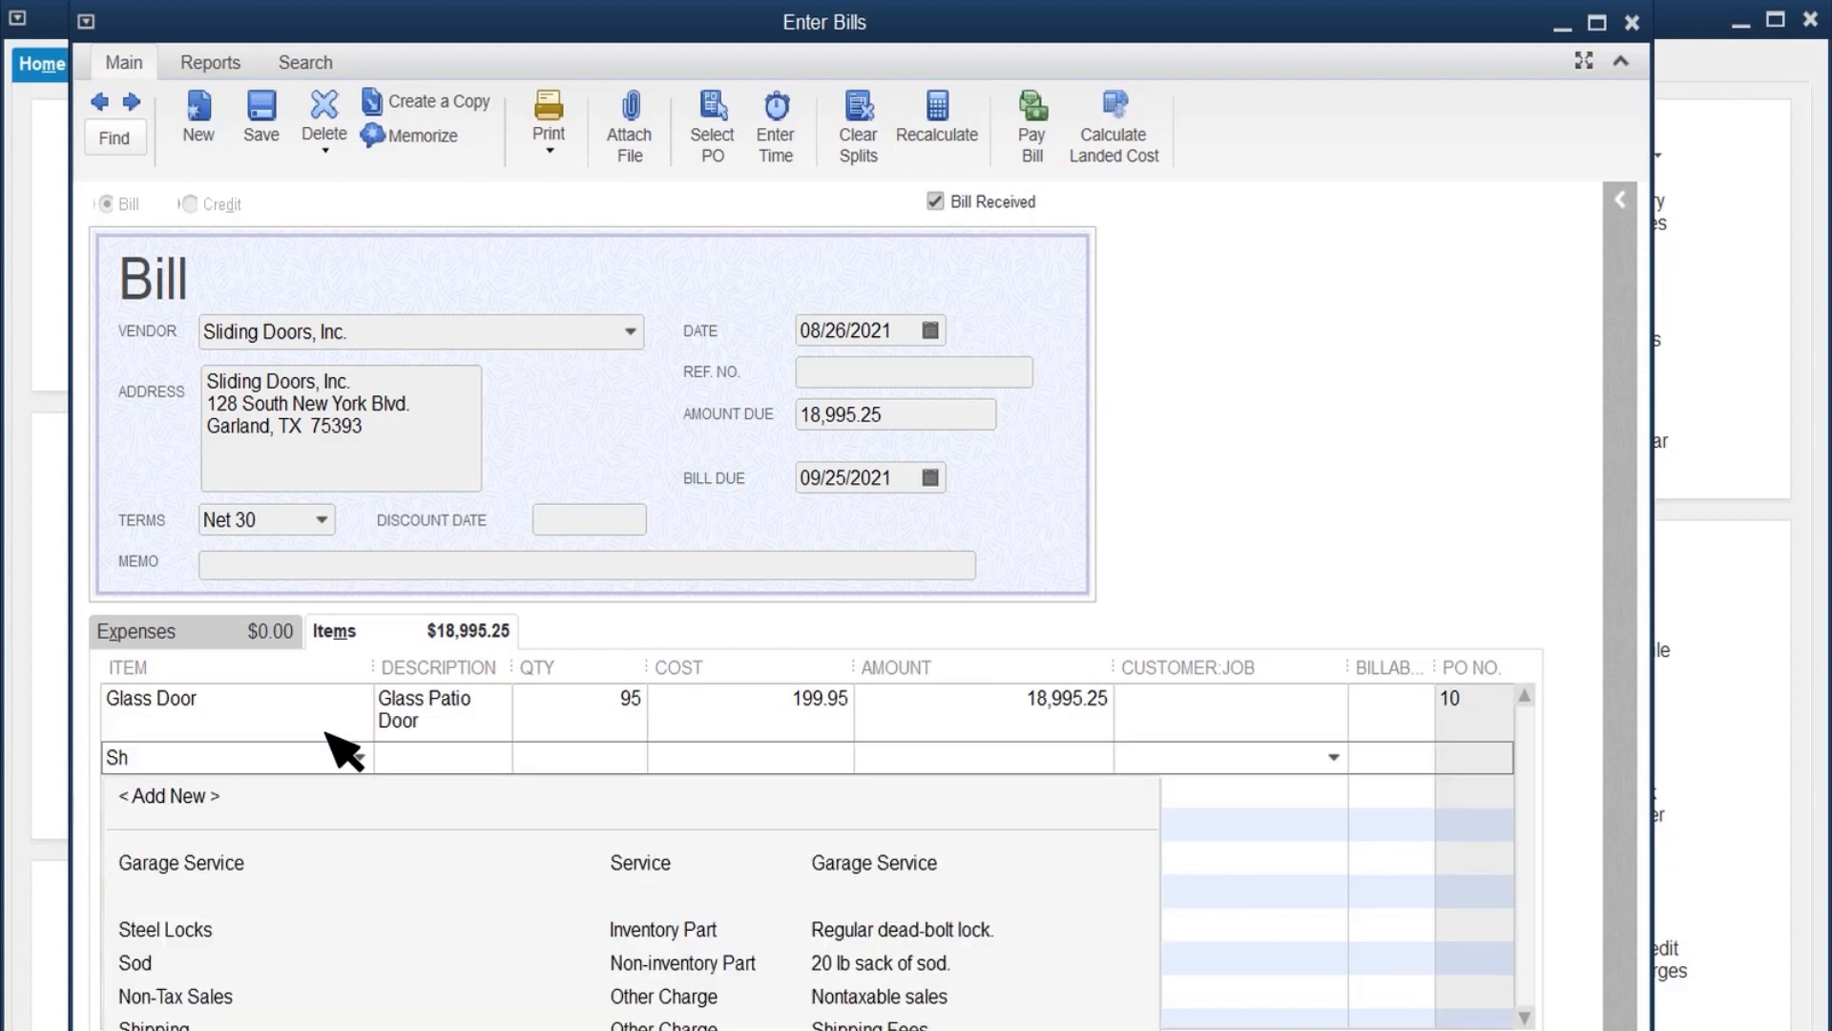
click(214, 871)
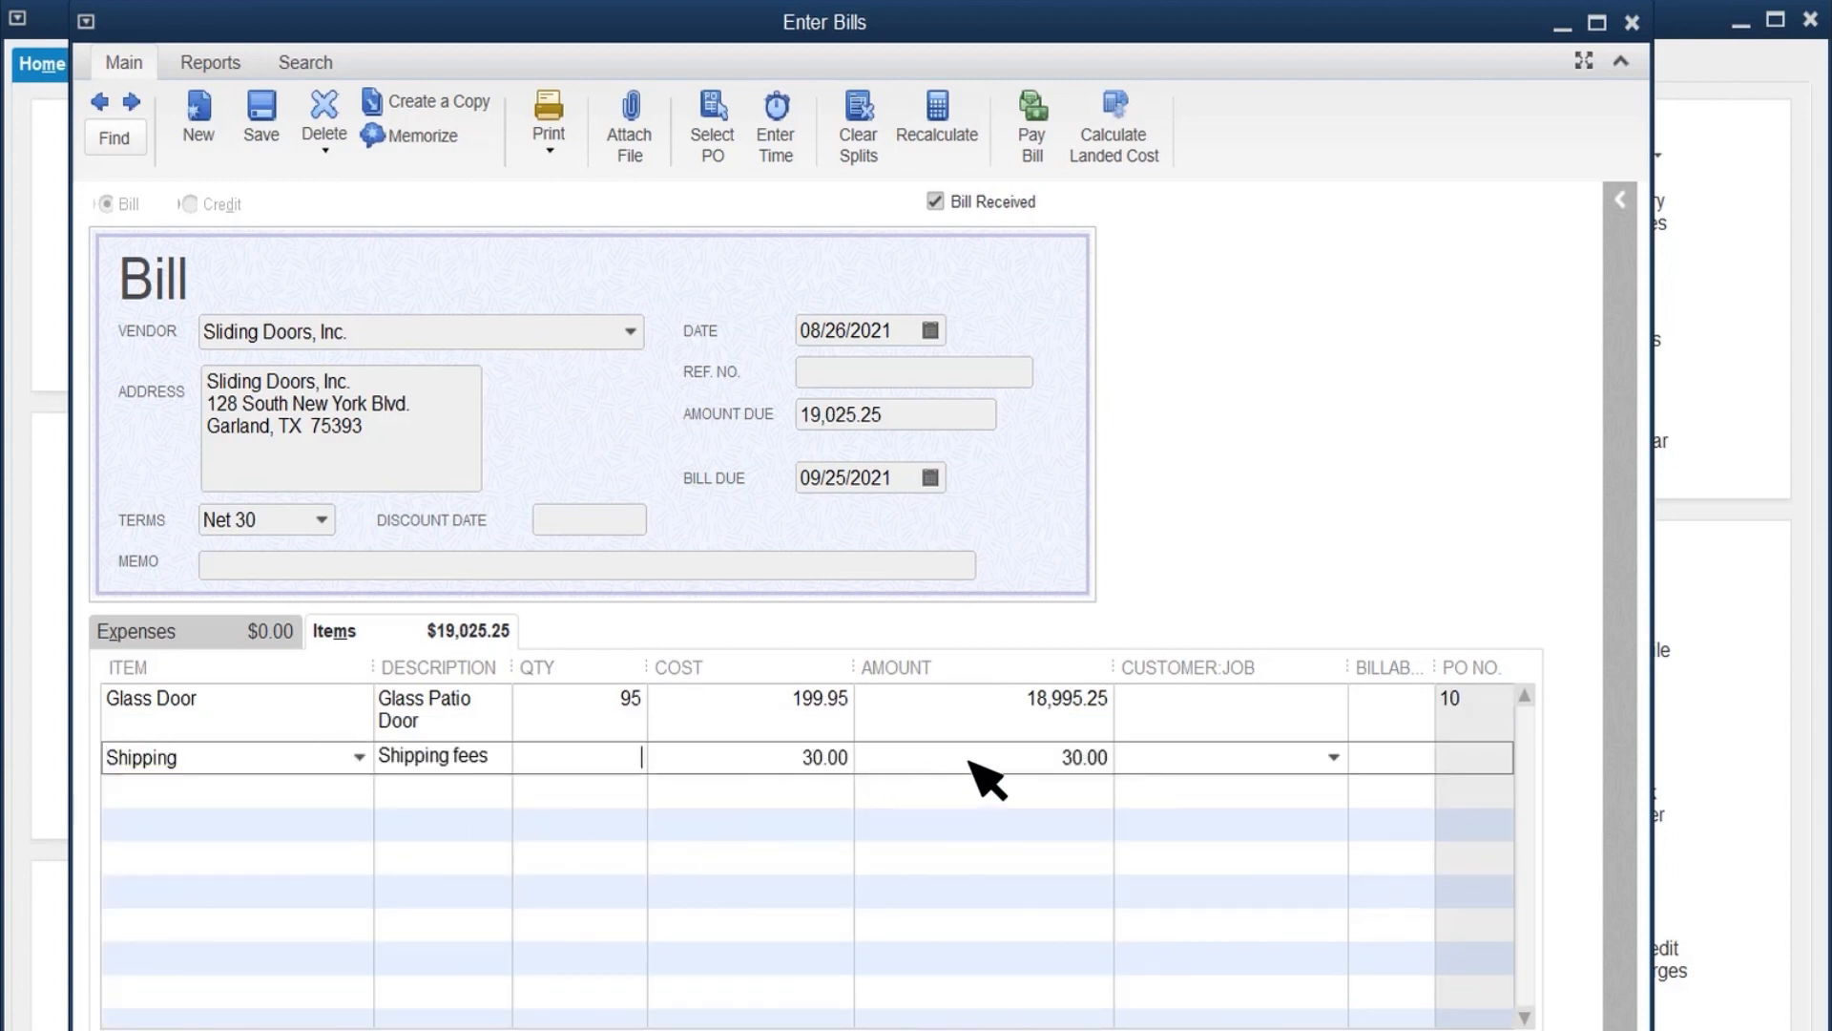
click(1014, 755)
text(250)
key(Tab)
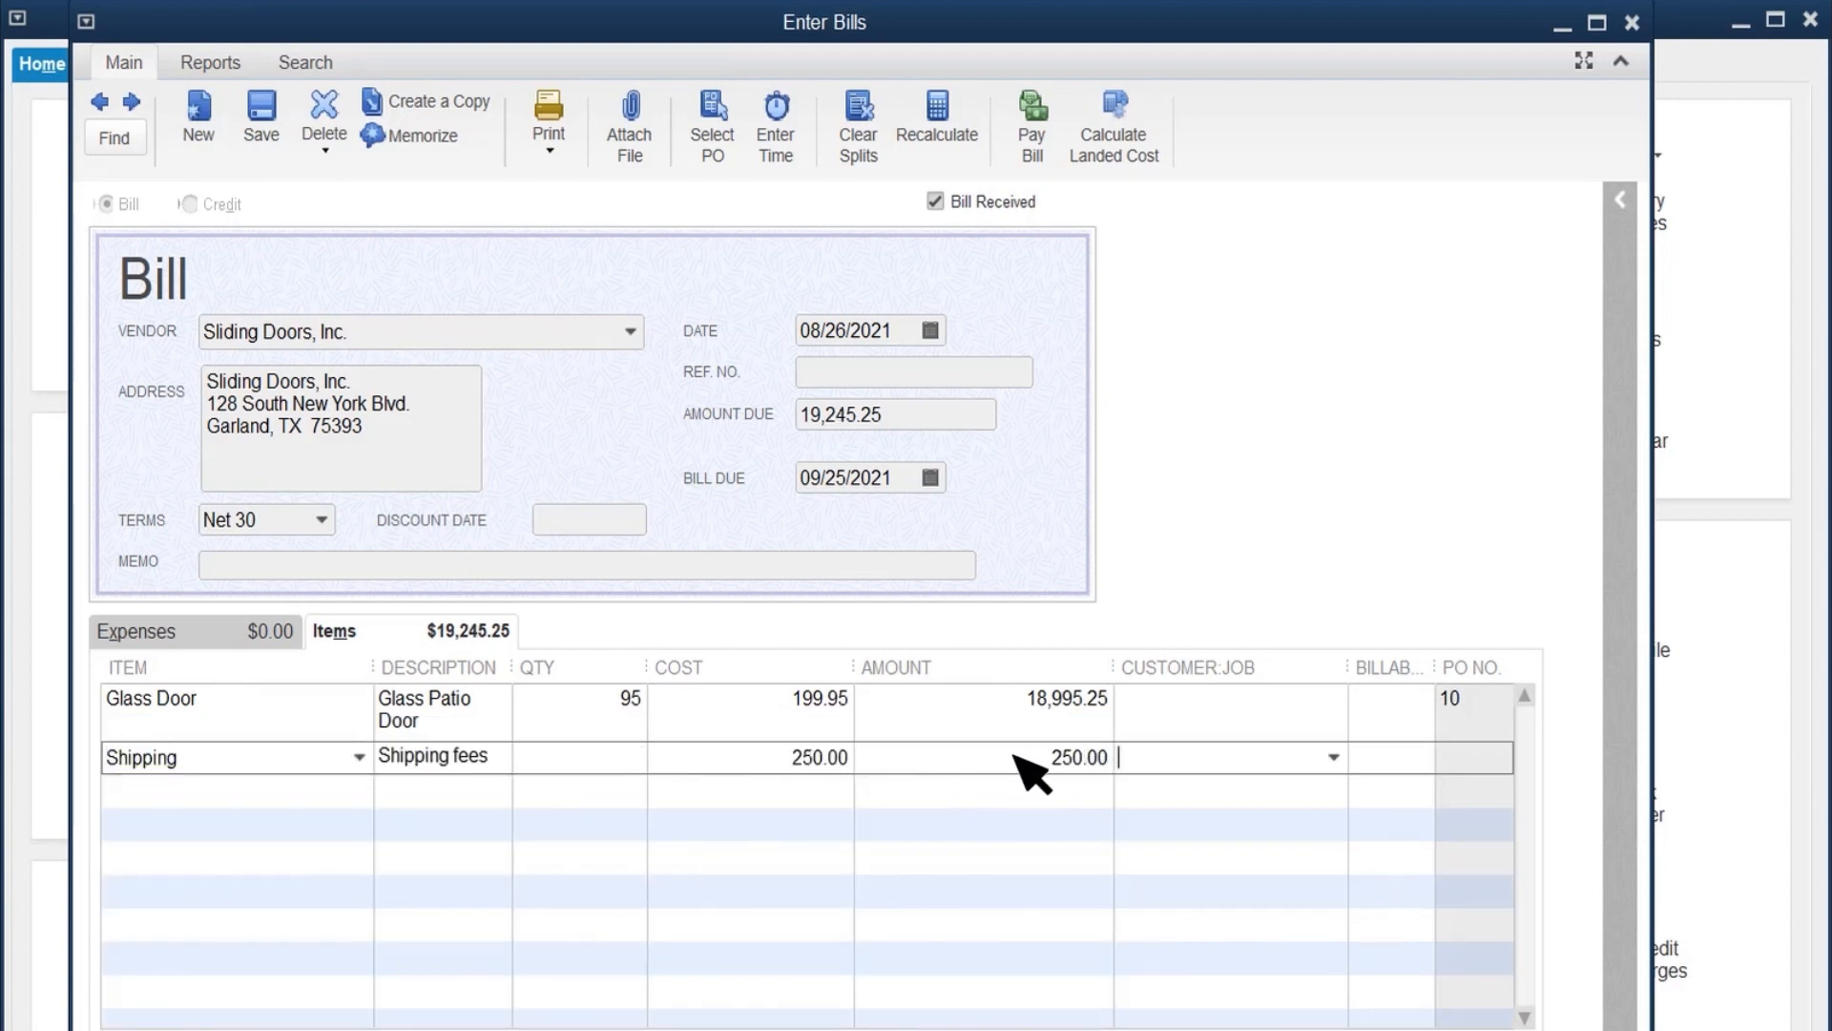
Step: Enter 1229 as the bill's reference number, and save and close the bill
click(895, 373)
text(1229)
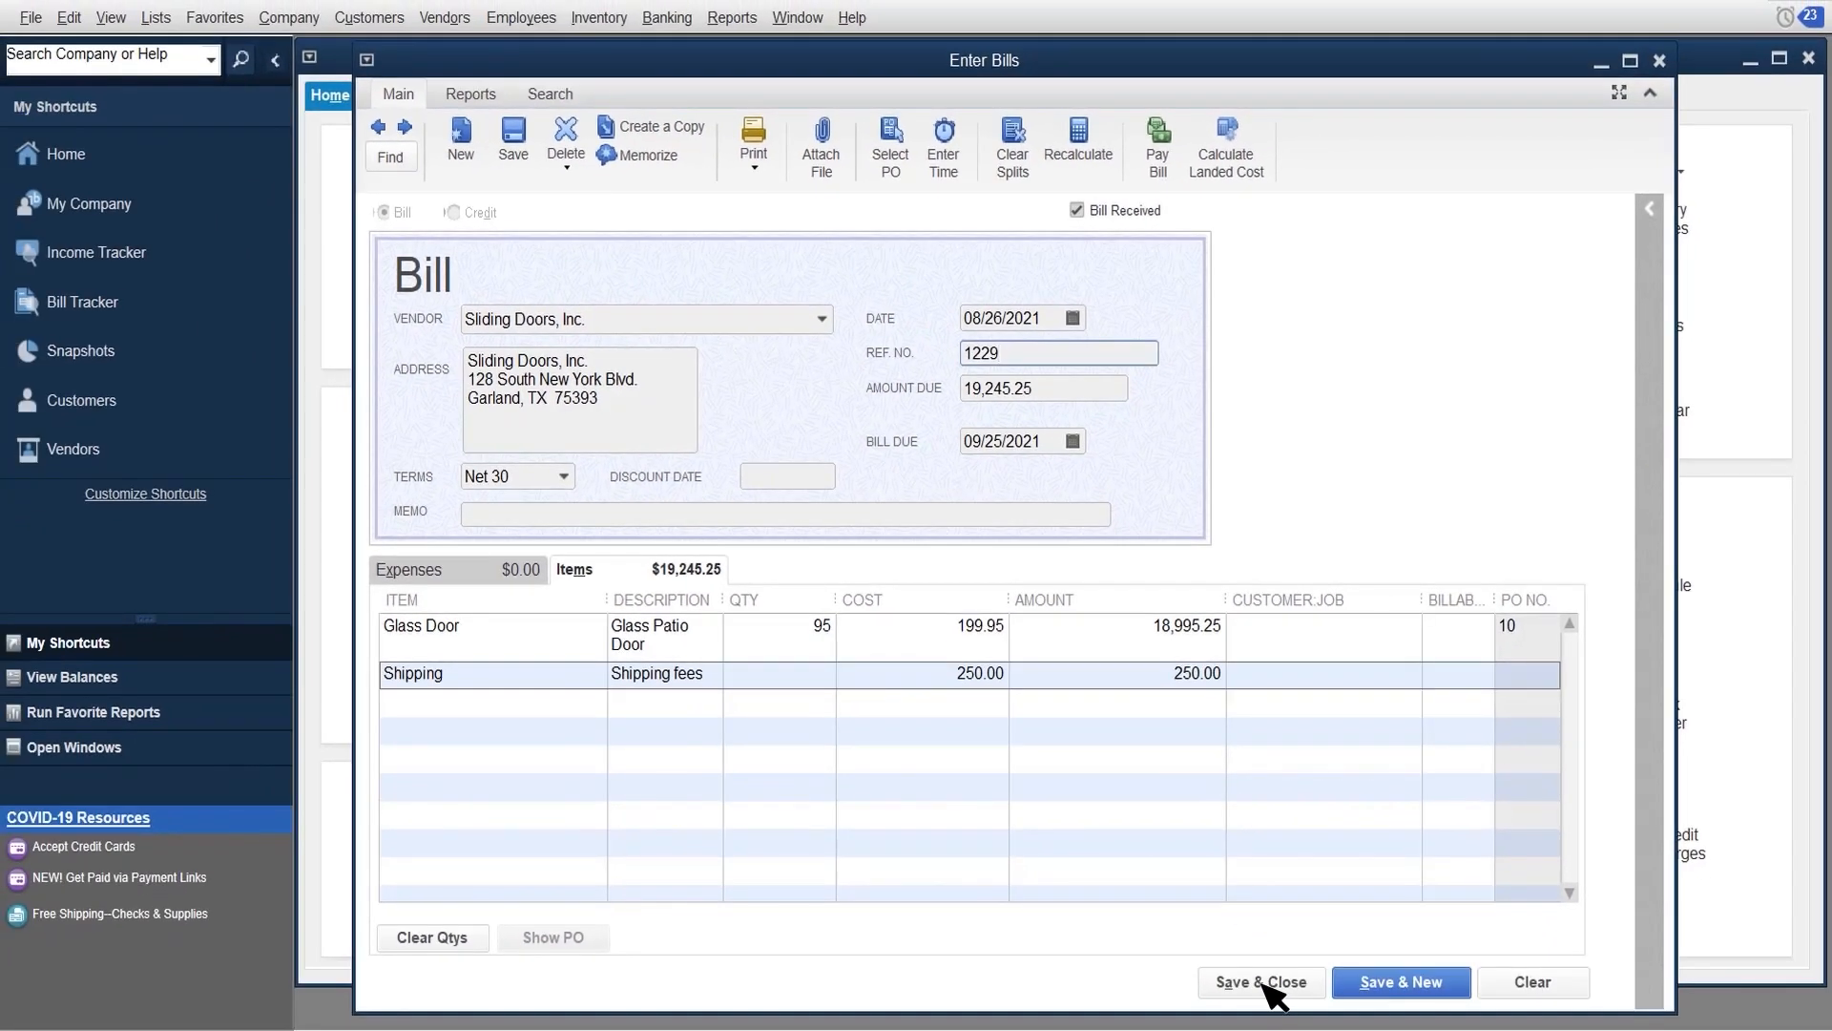
click(1261, 982)
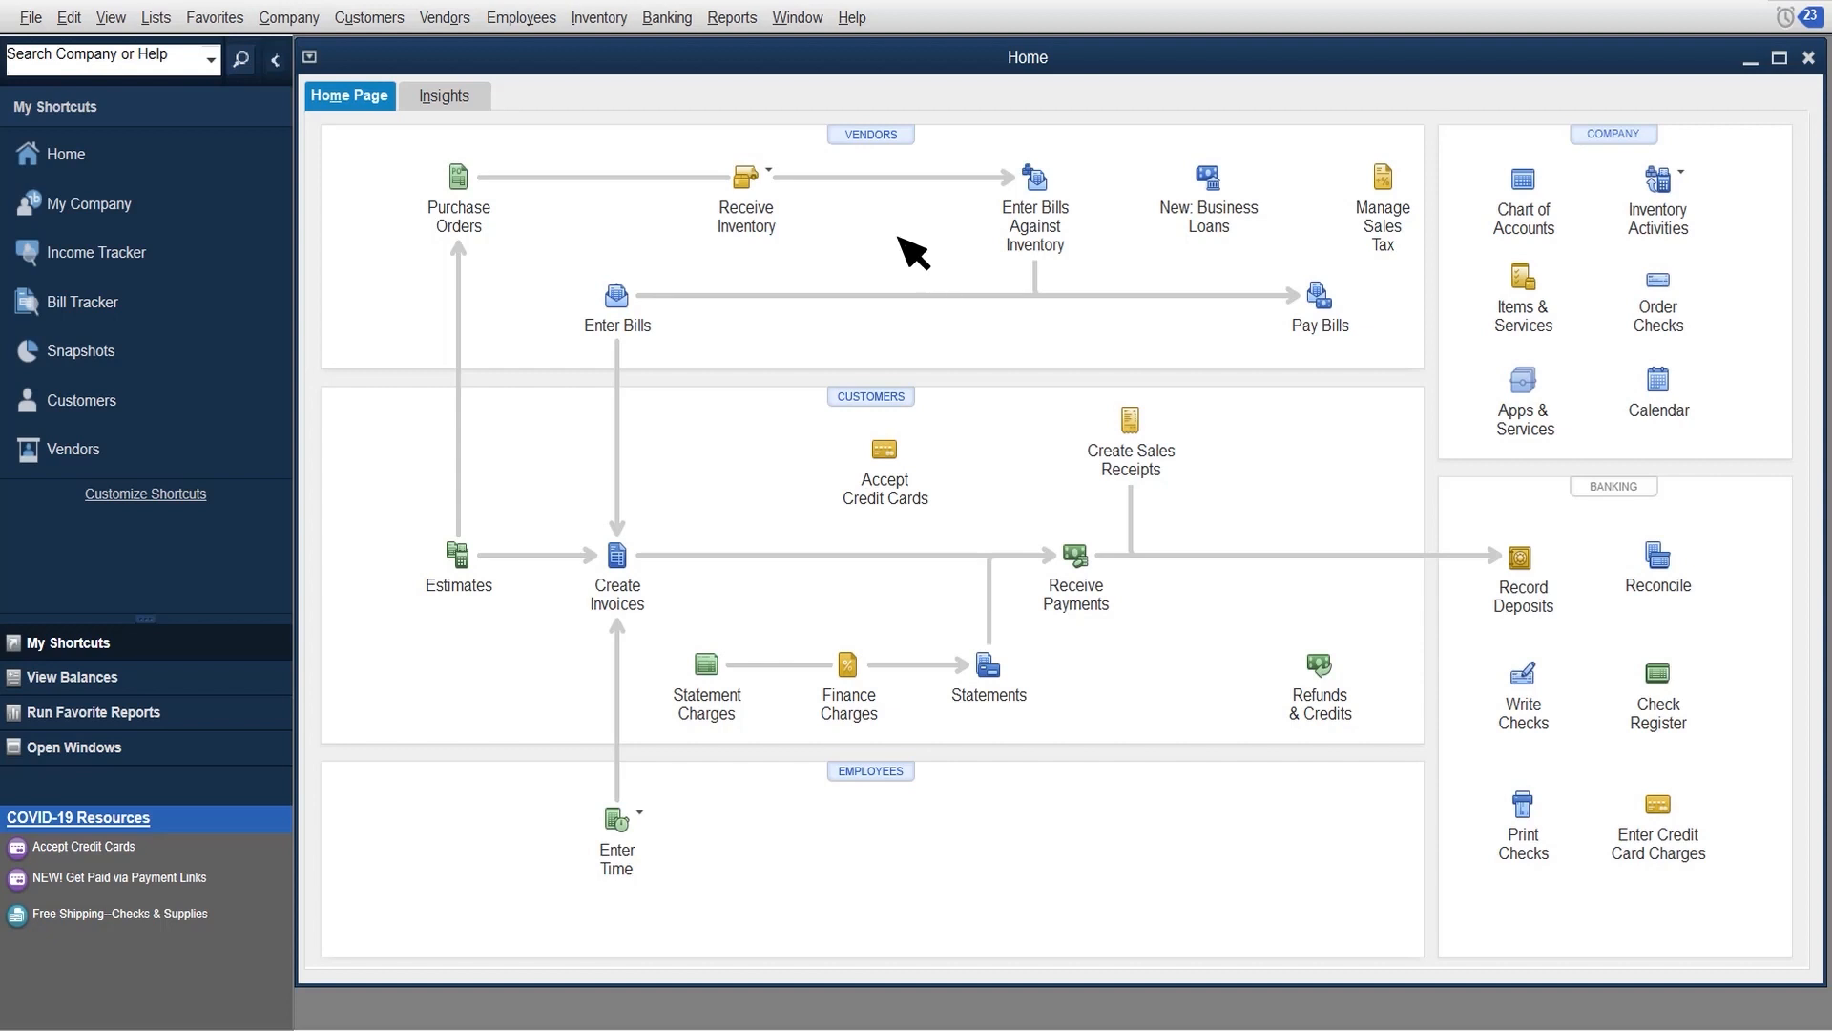
Step: Check the Glass Door stock in the Inventory Stock Status by Item report, and close the report
click(732, 17)
mouse_move(758, 449)
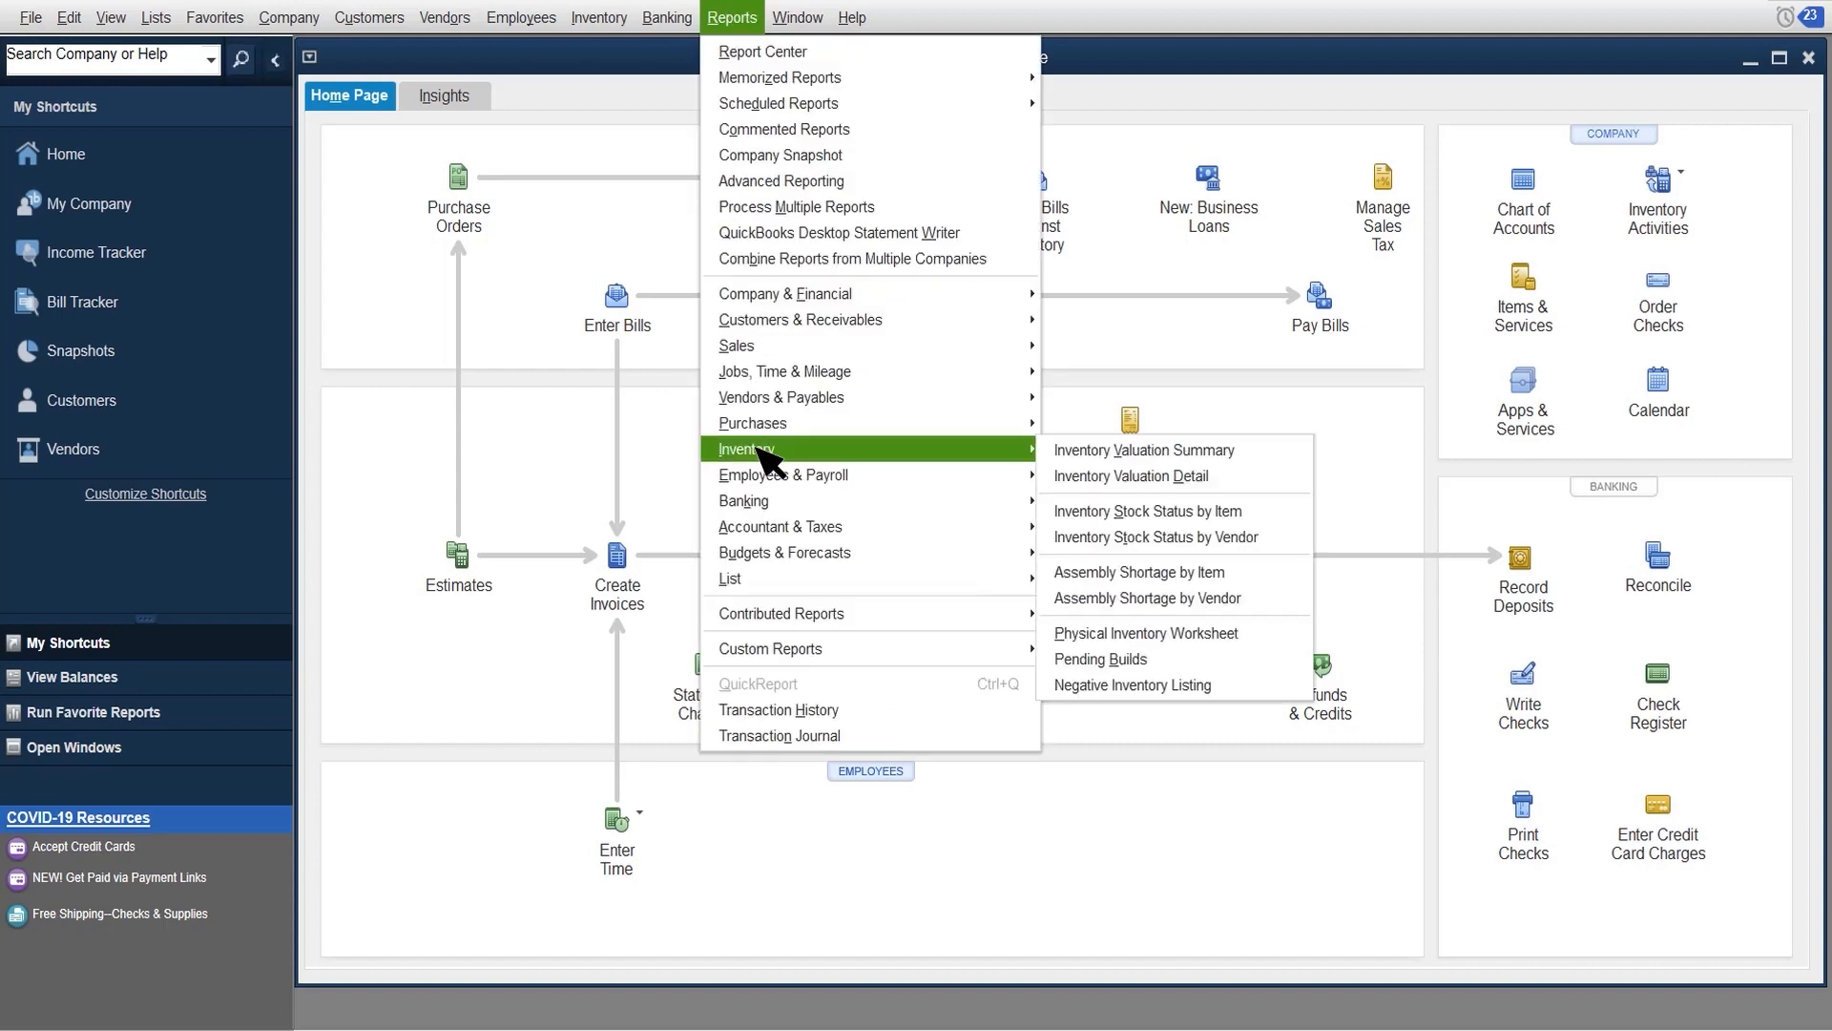
click(1168, 503)
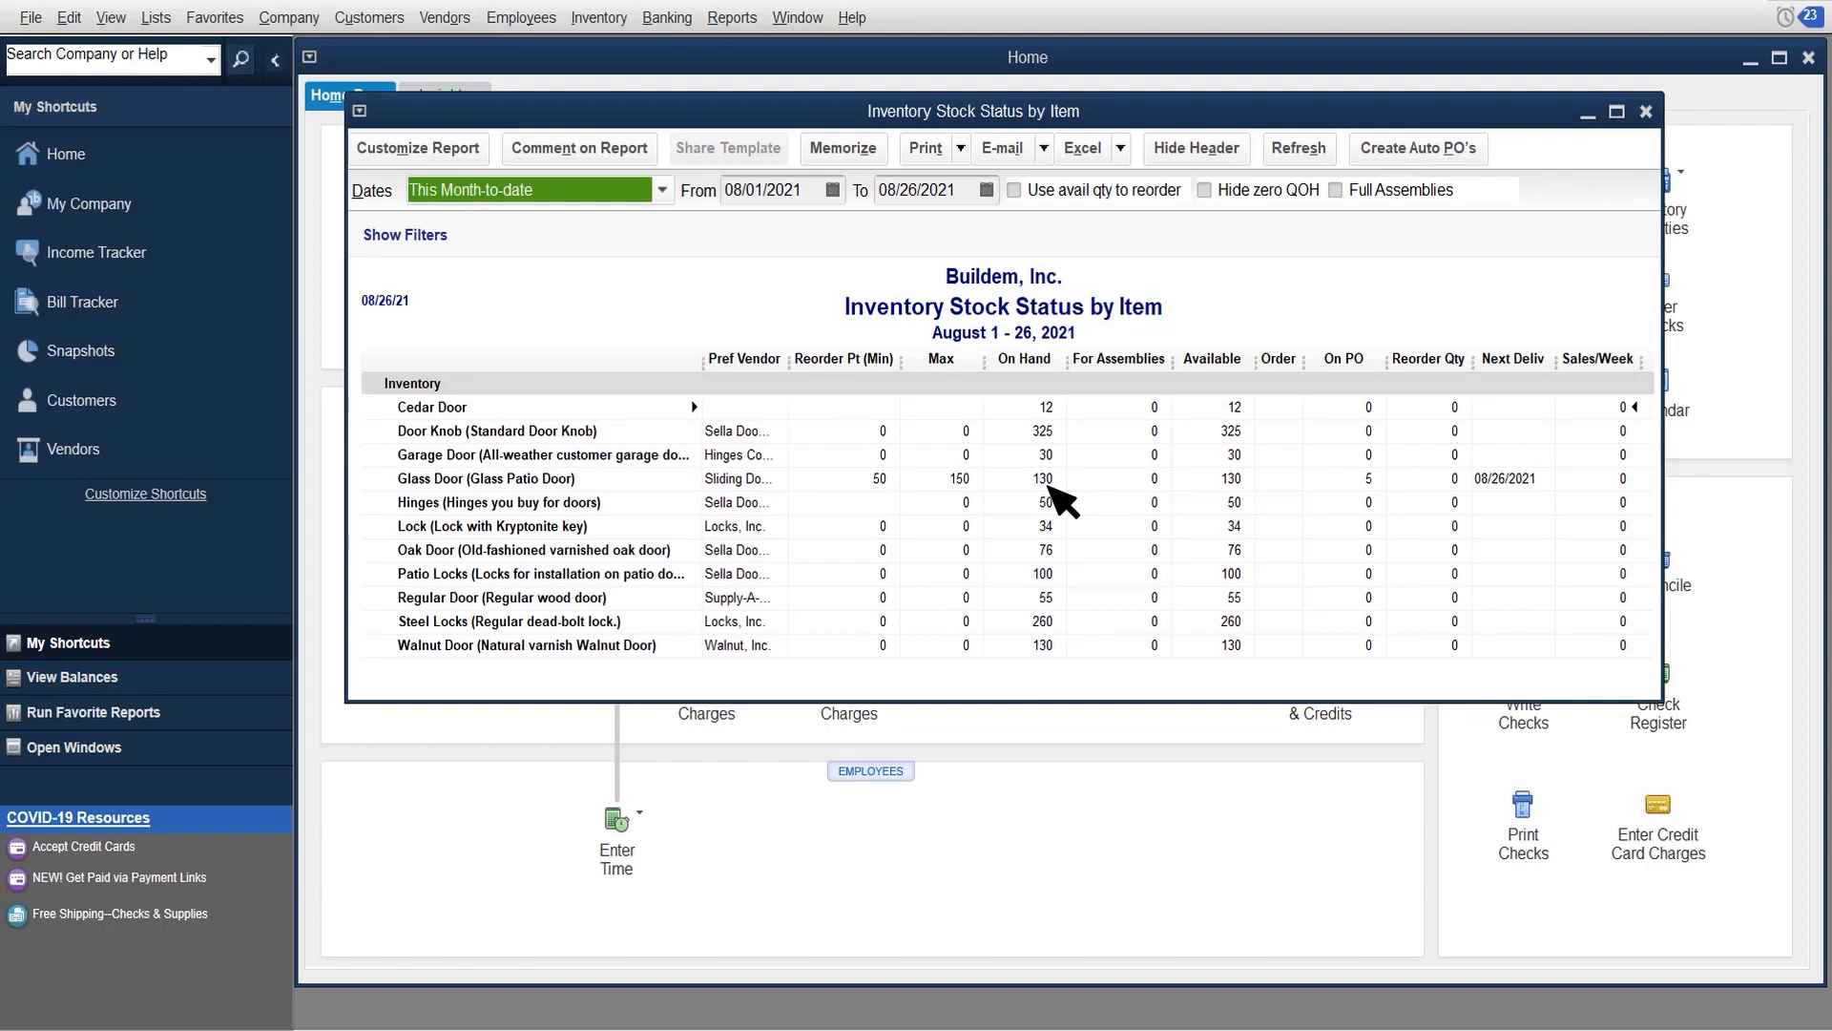
click(1645, 111)
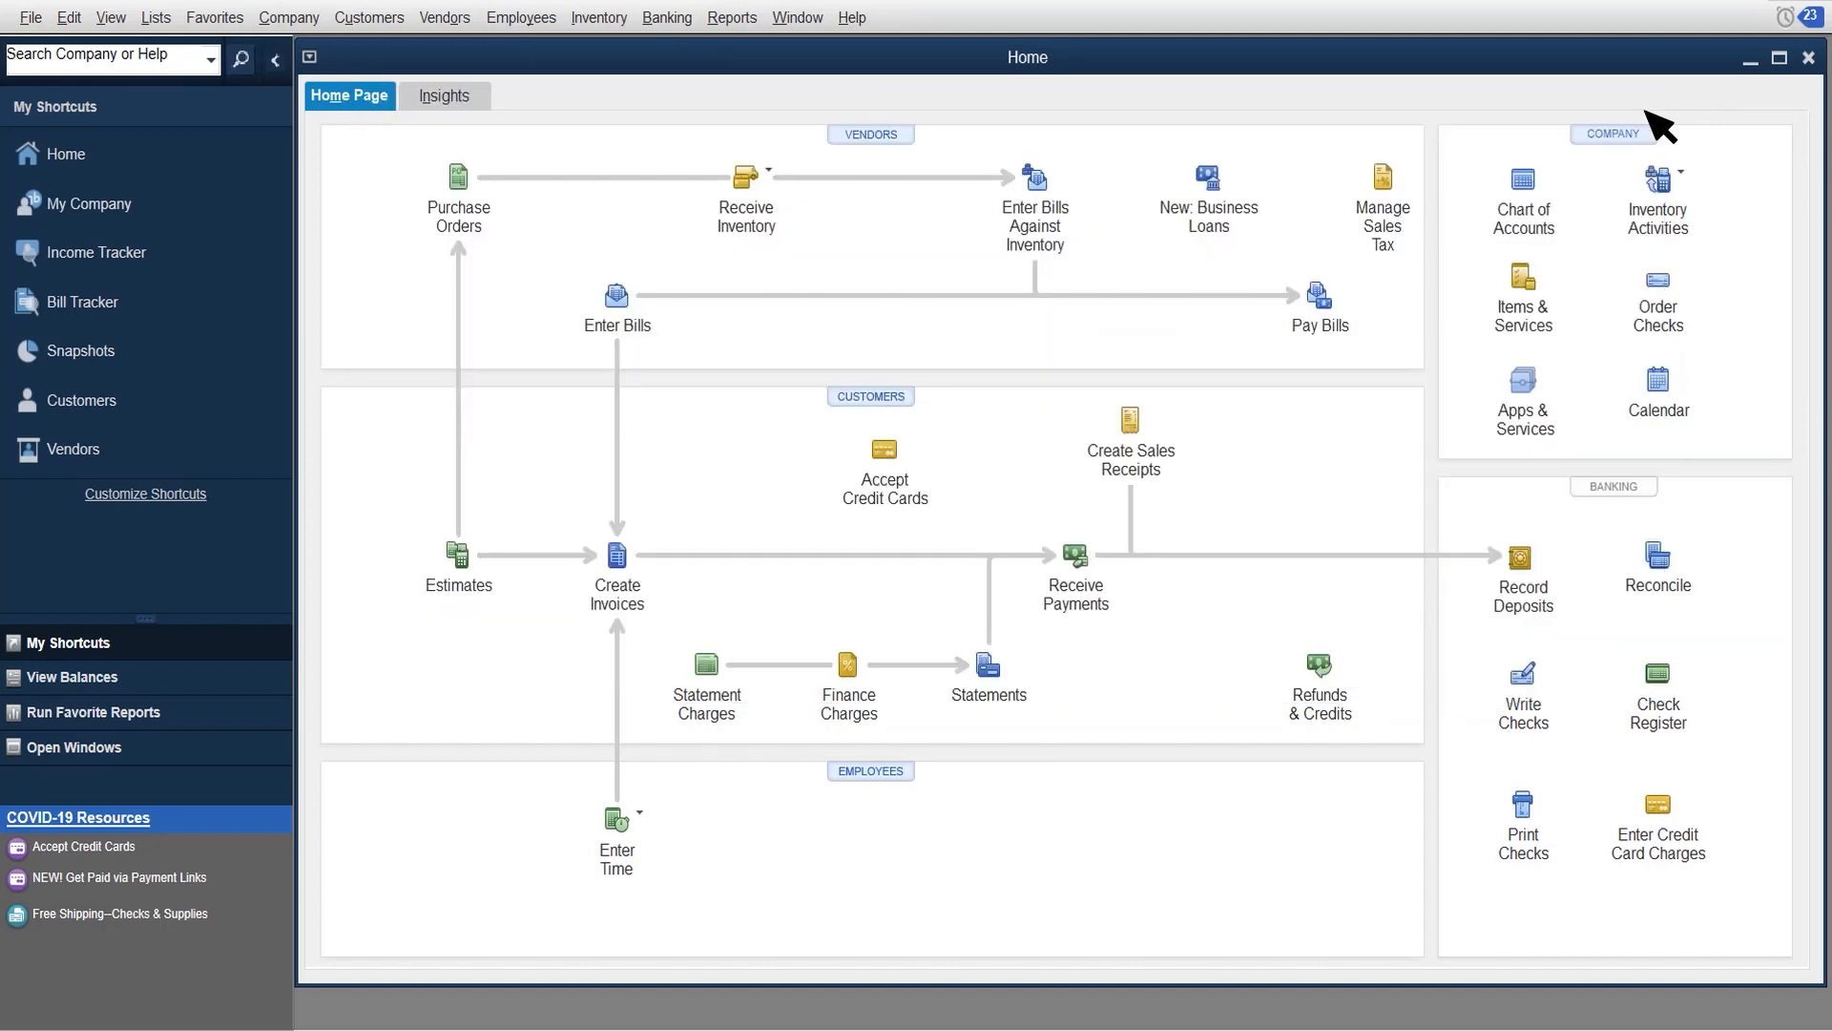
Step: Select the Sliding Doors, Inc. bill for payment and set its amount to pay to 10,000.00
click(1322, 296)
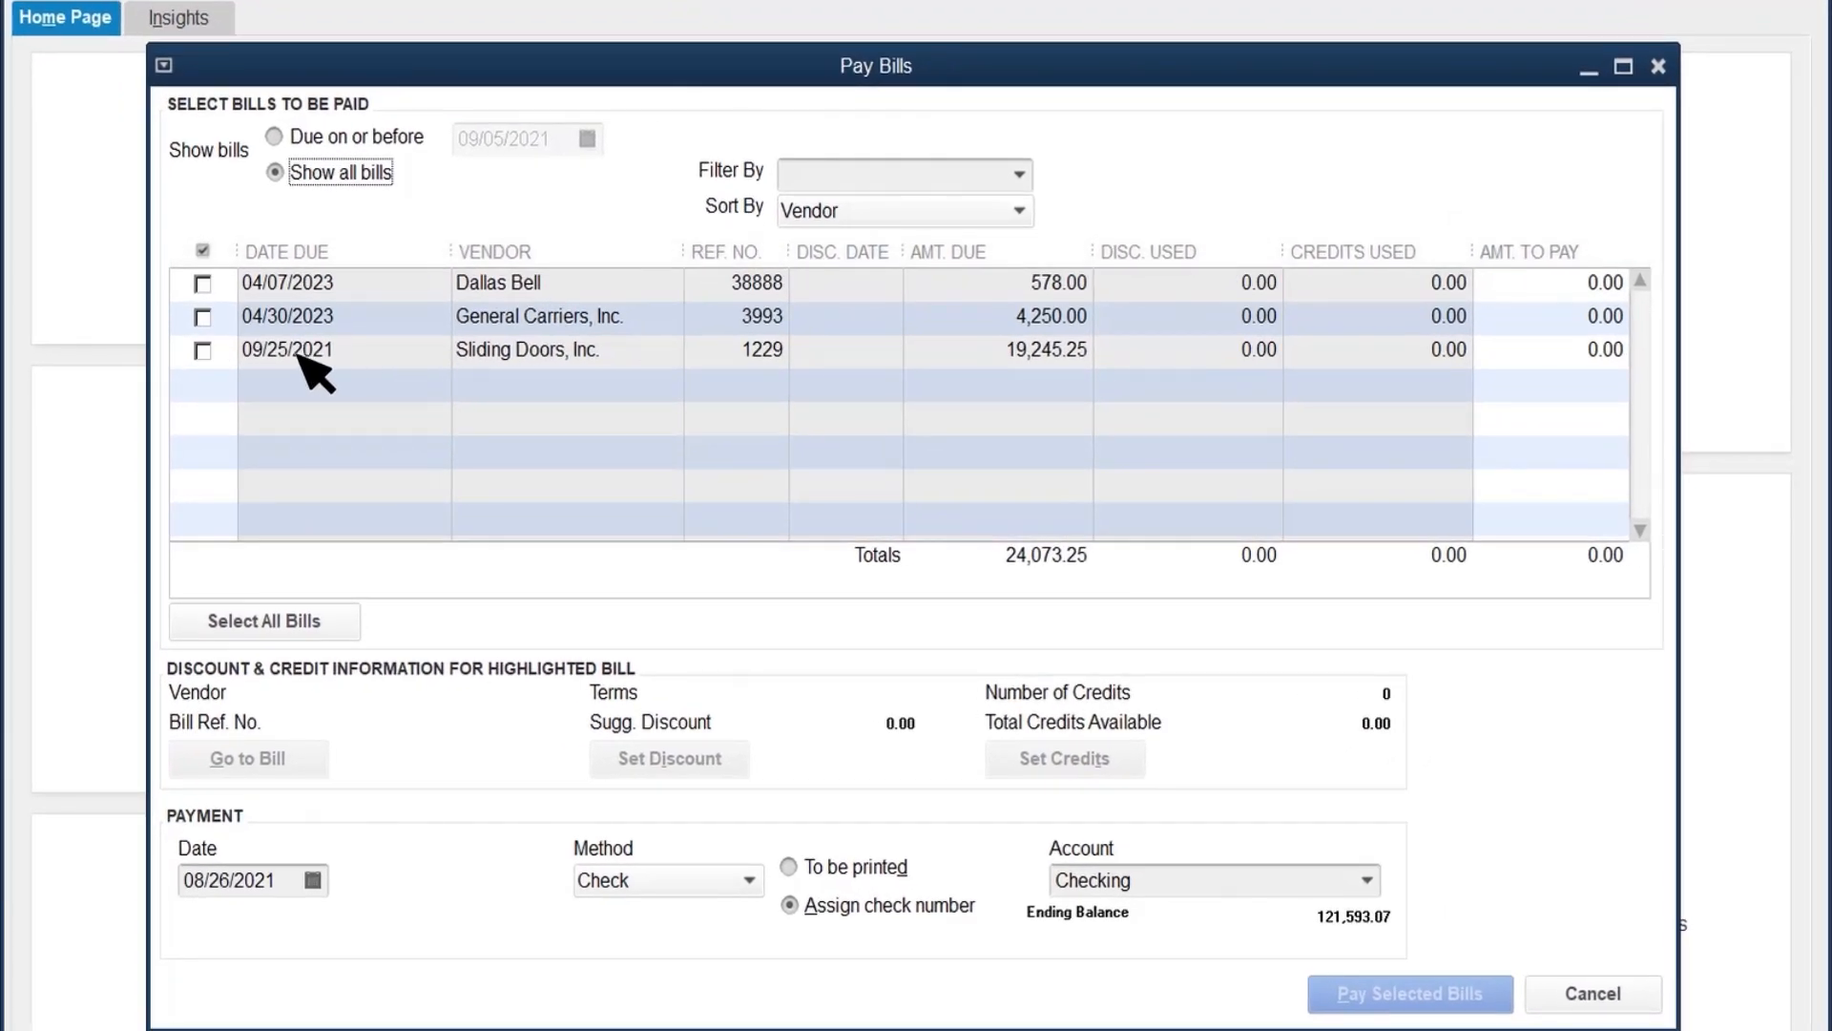
click(364, 365)
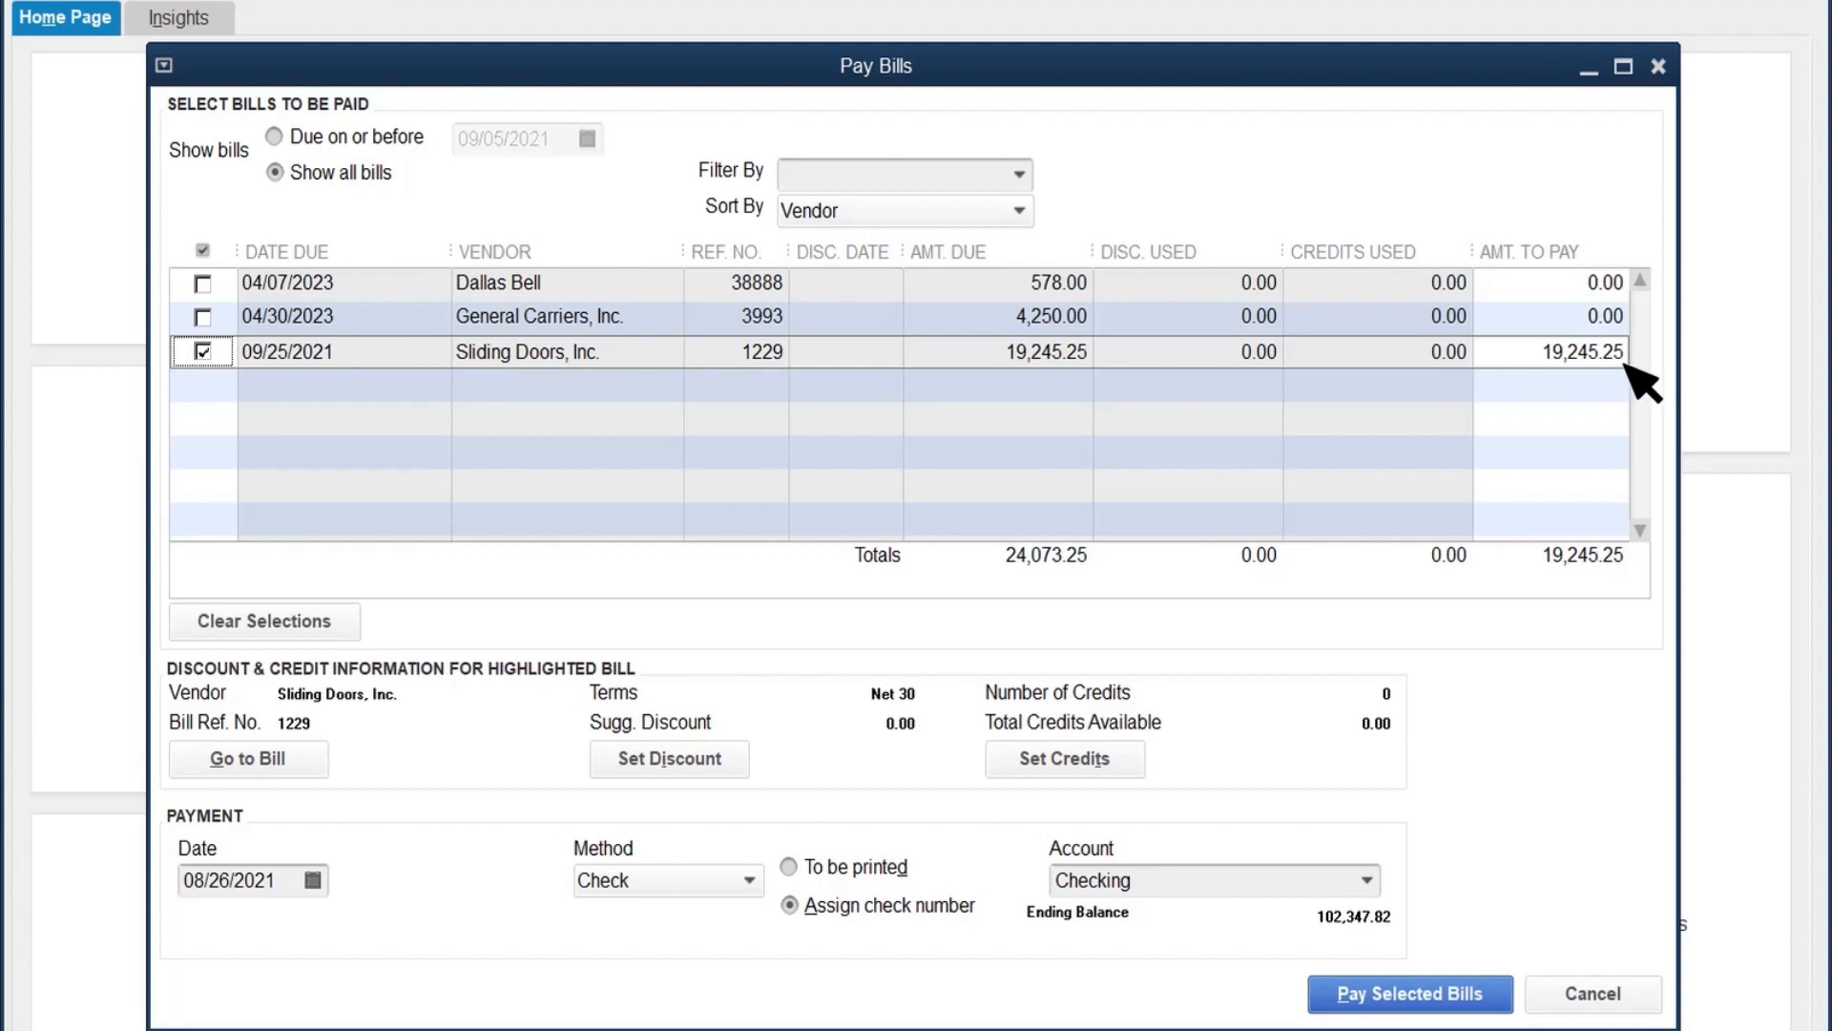
click(1522, 355)
text(10,000)
key(Tab)
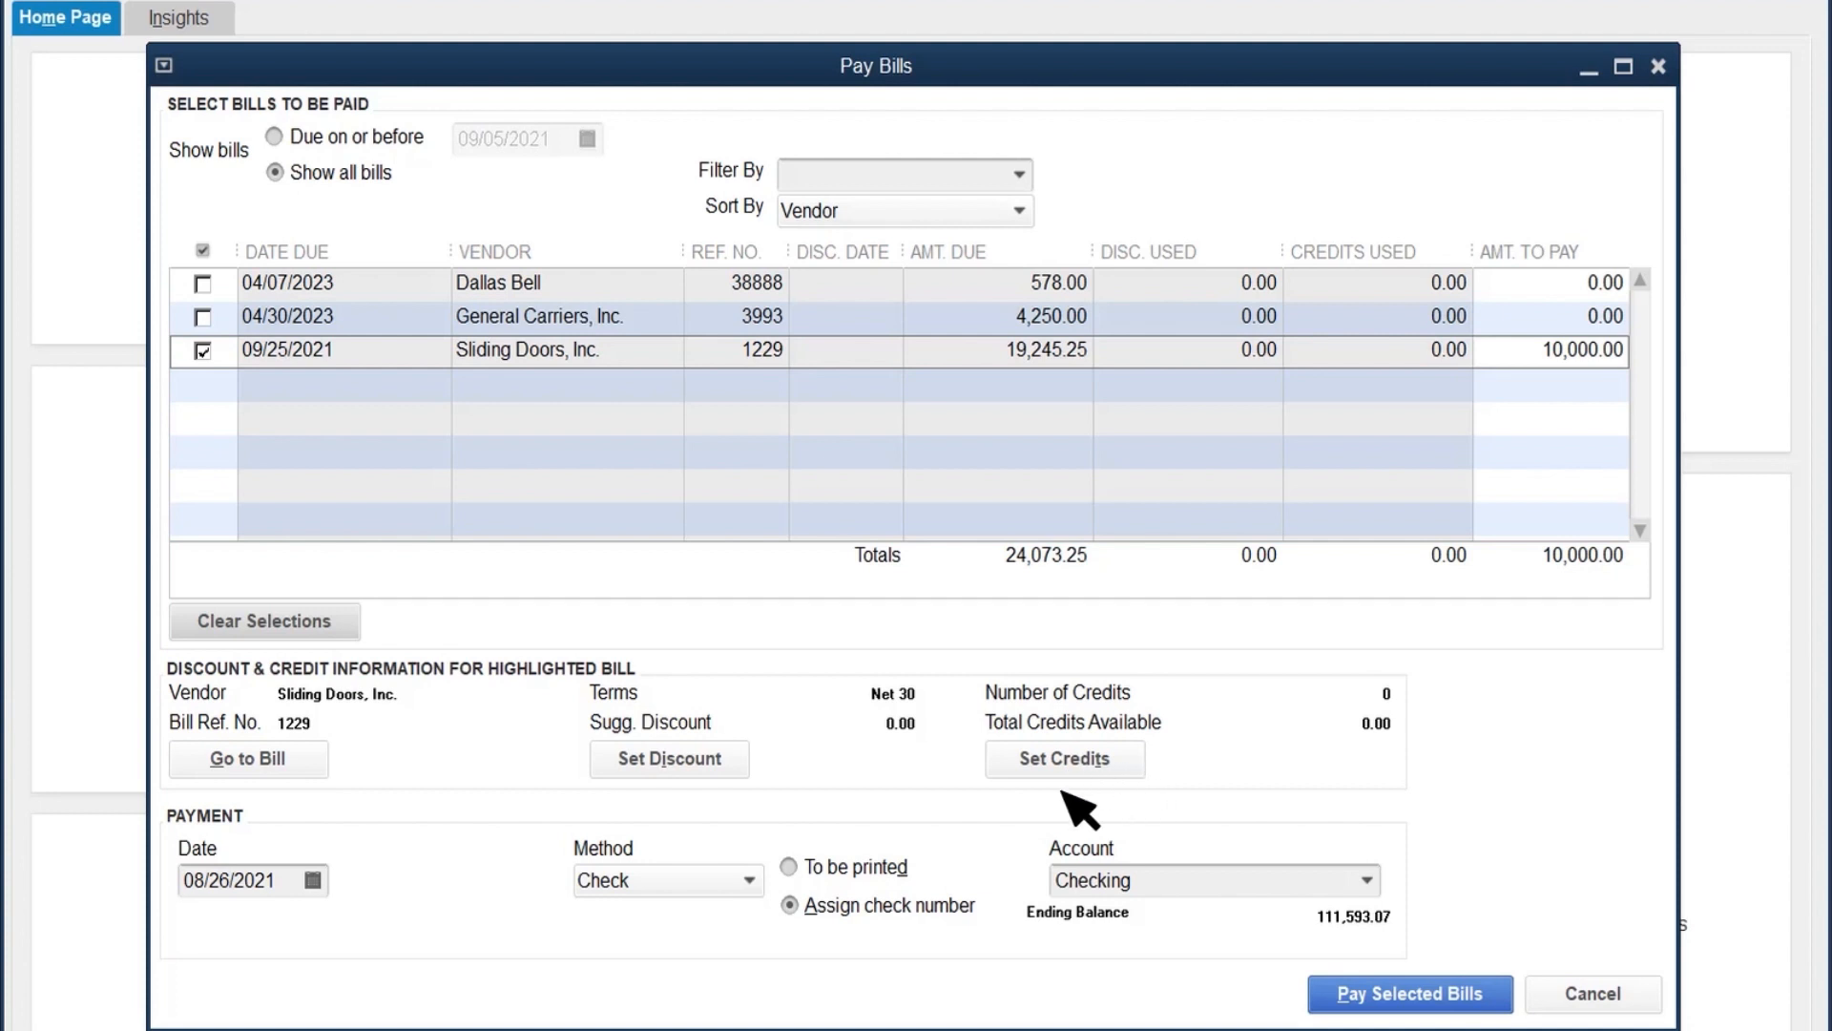
Step: Try Credit Card as the payment method, and return it to Check
click(750, 880)
click(673, 951)
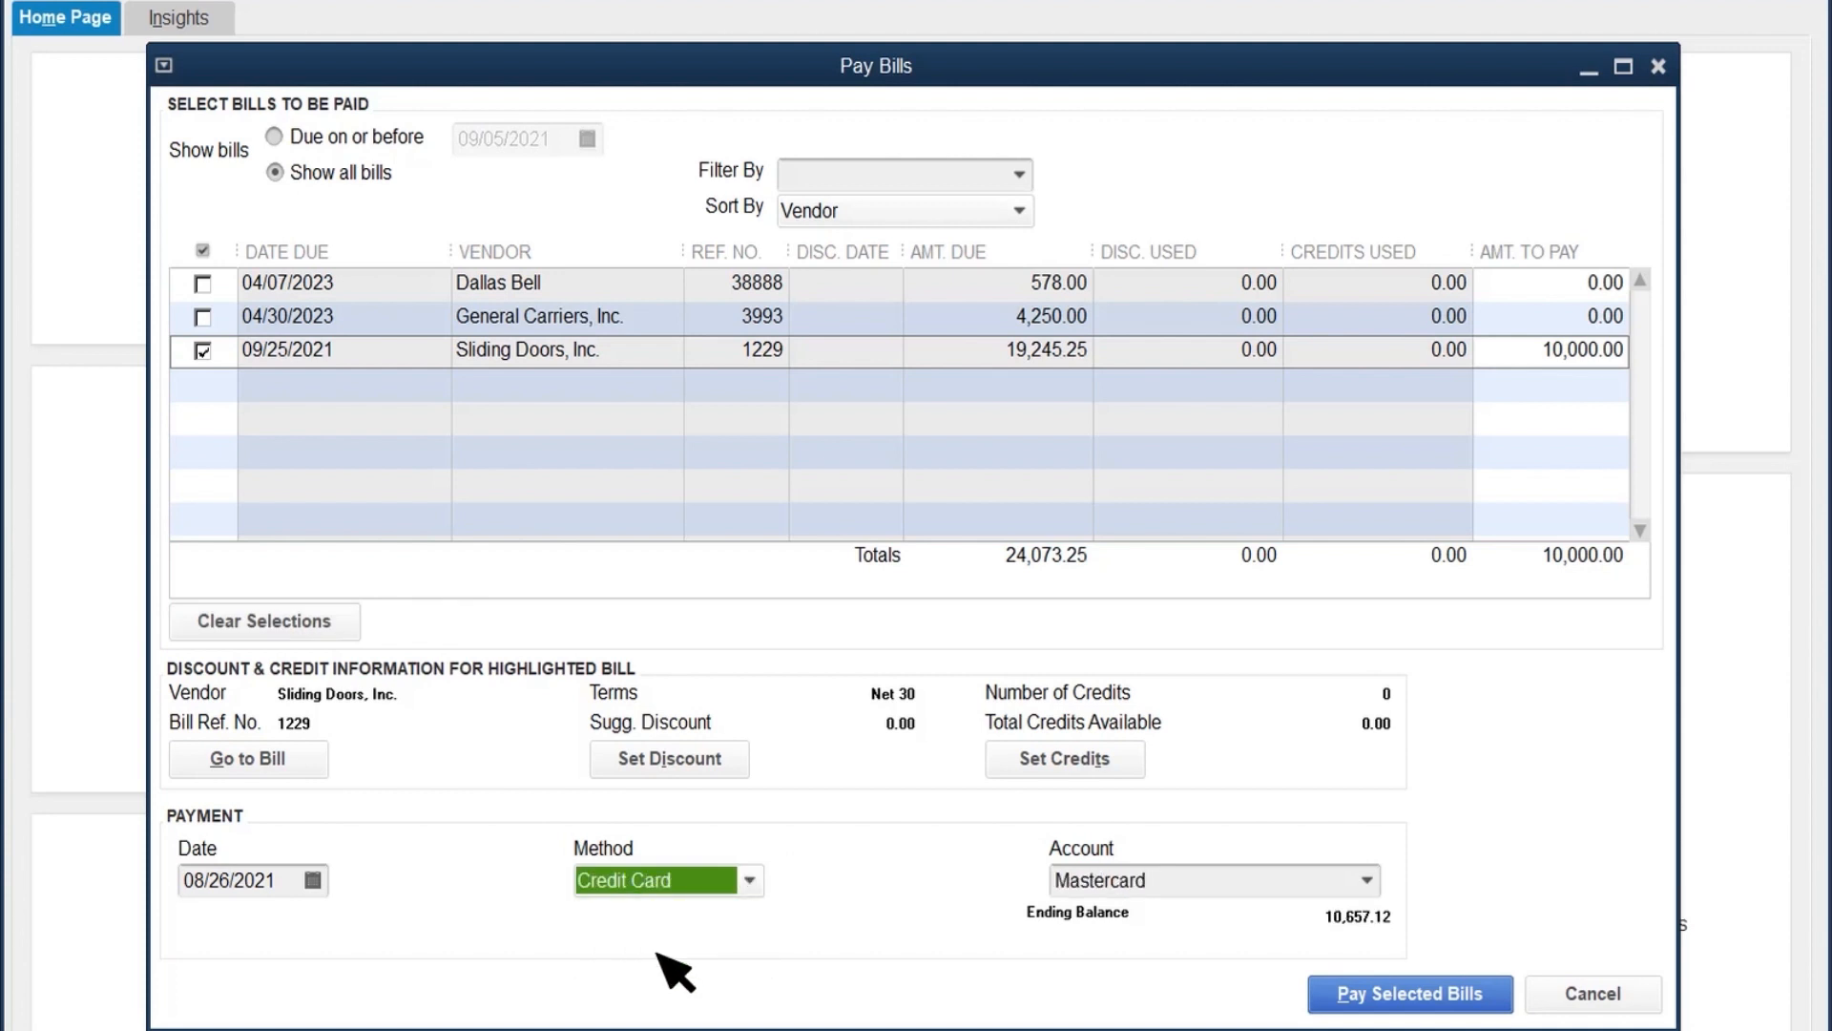
click(750, 880)
click(616, 917)
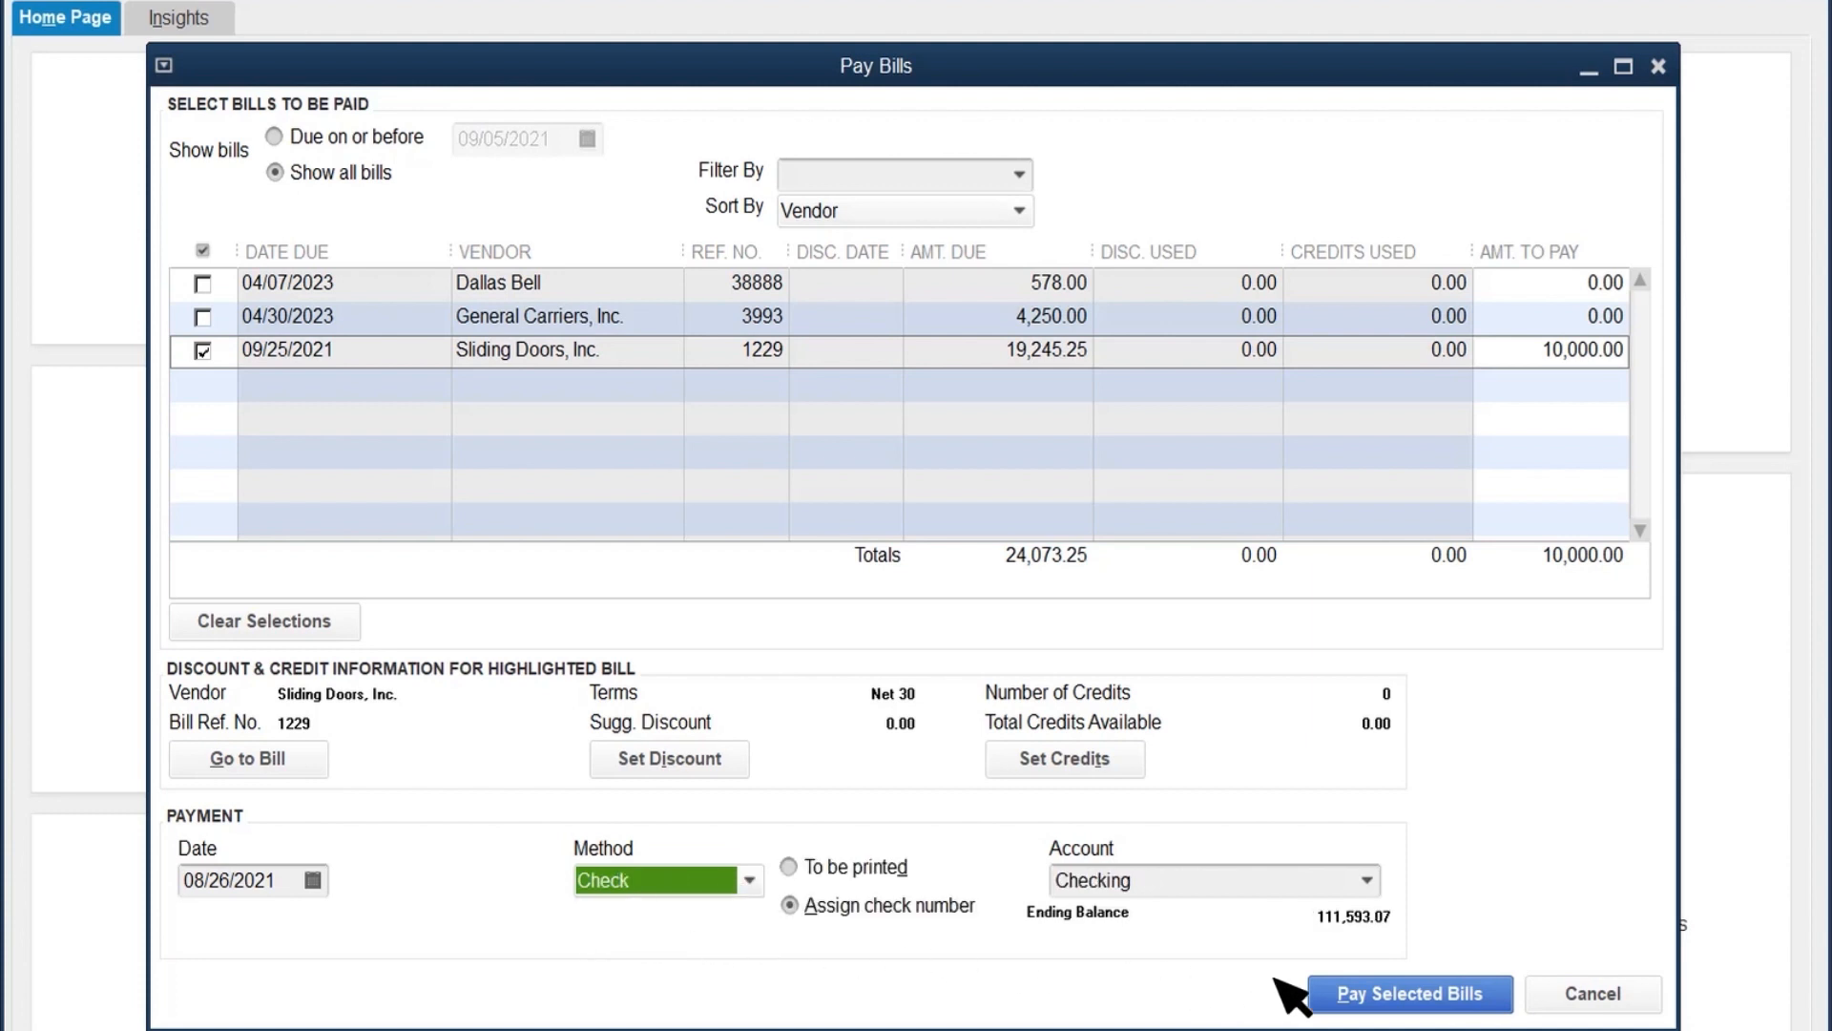
Step: Pay the selected bill with DEBIT entered as its check number, and finish the payment
click(1414, 994)
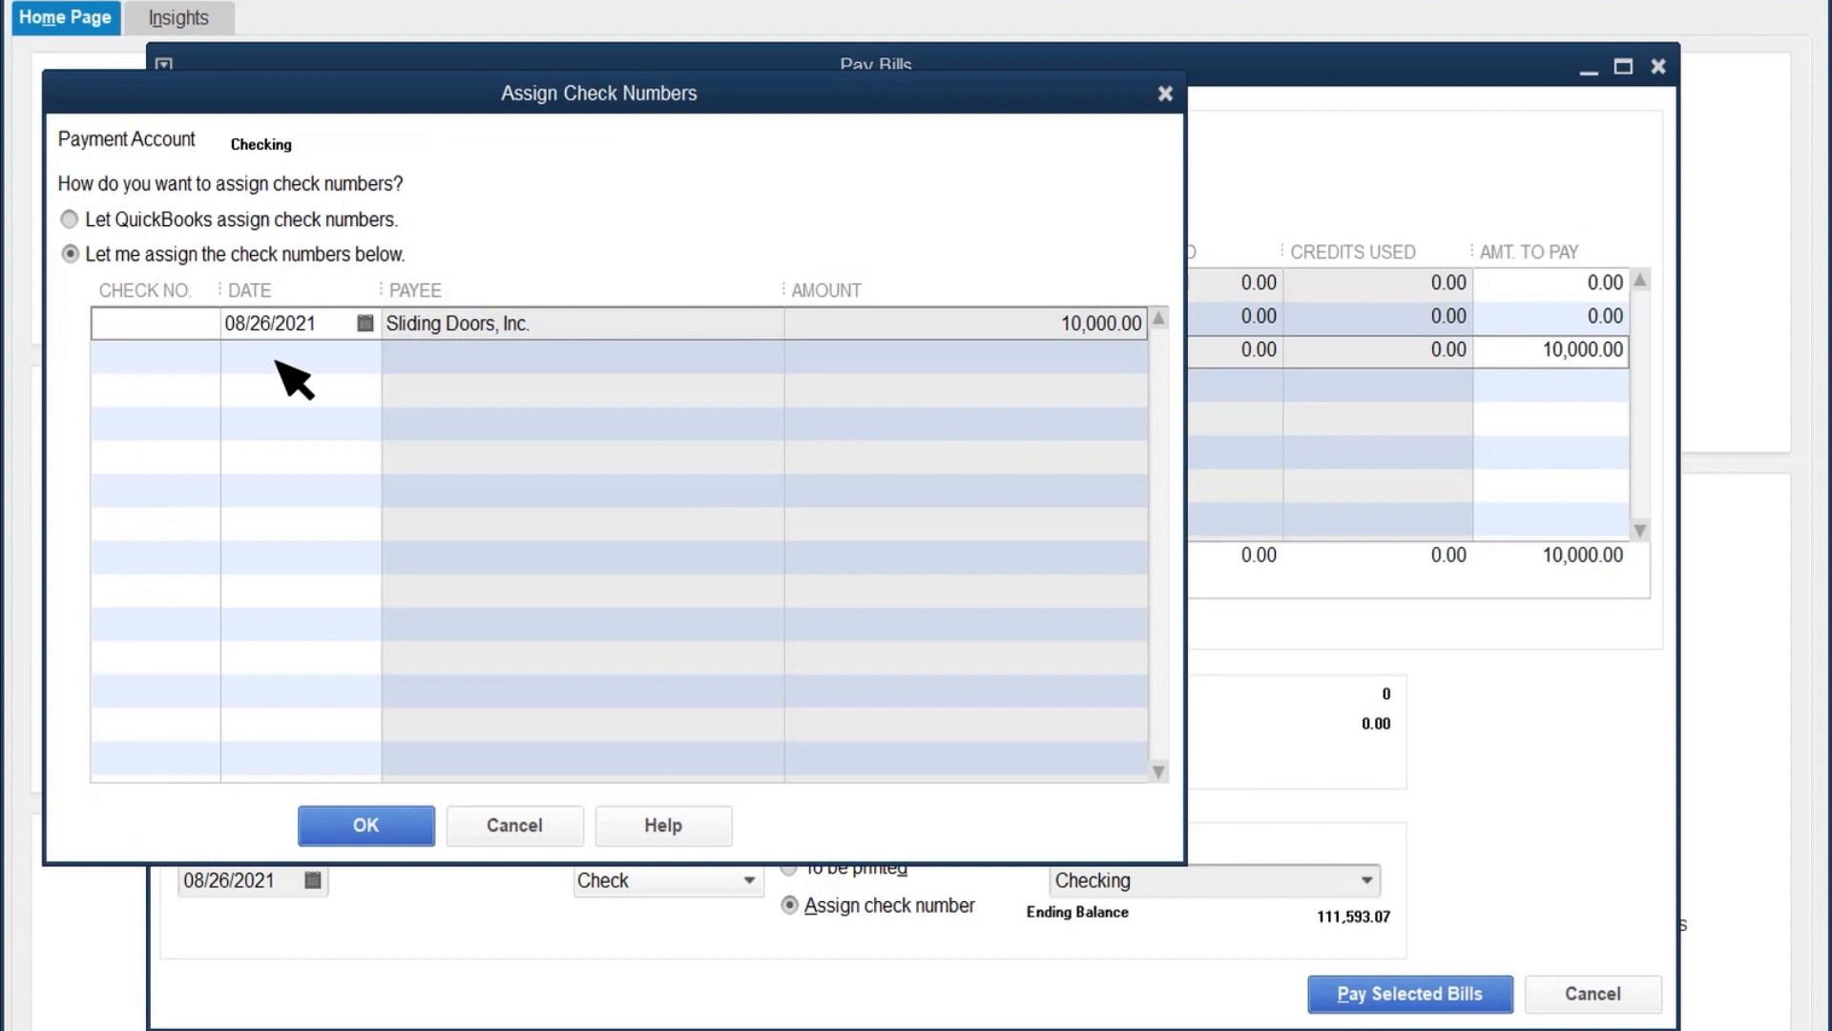
click(136, 330)
text(D)
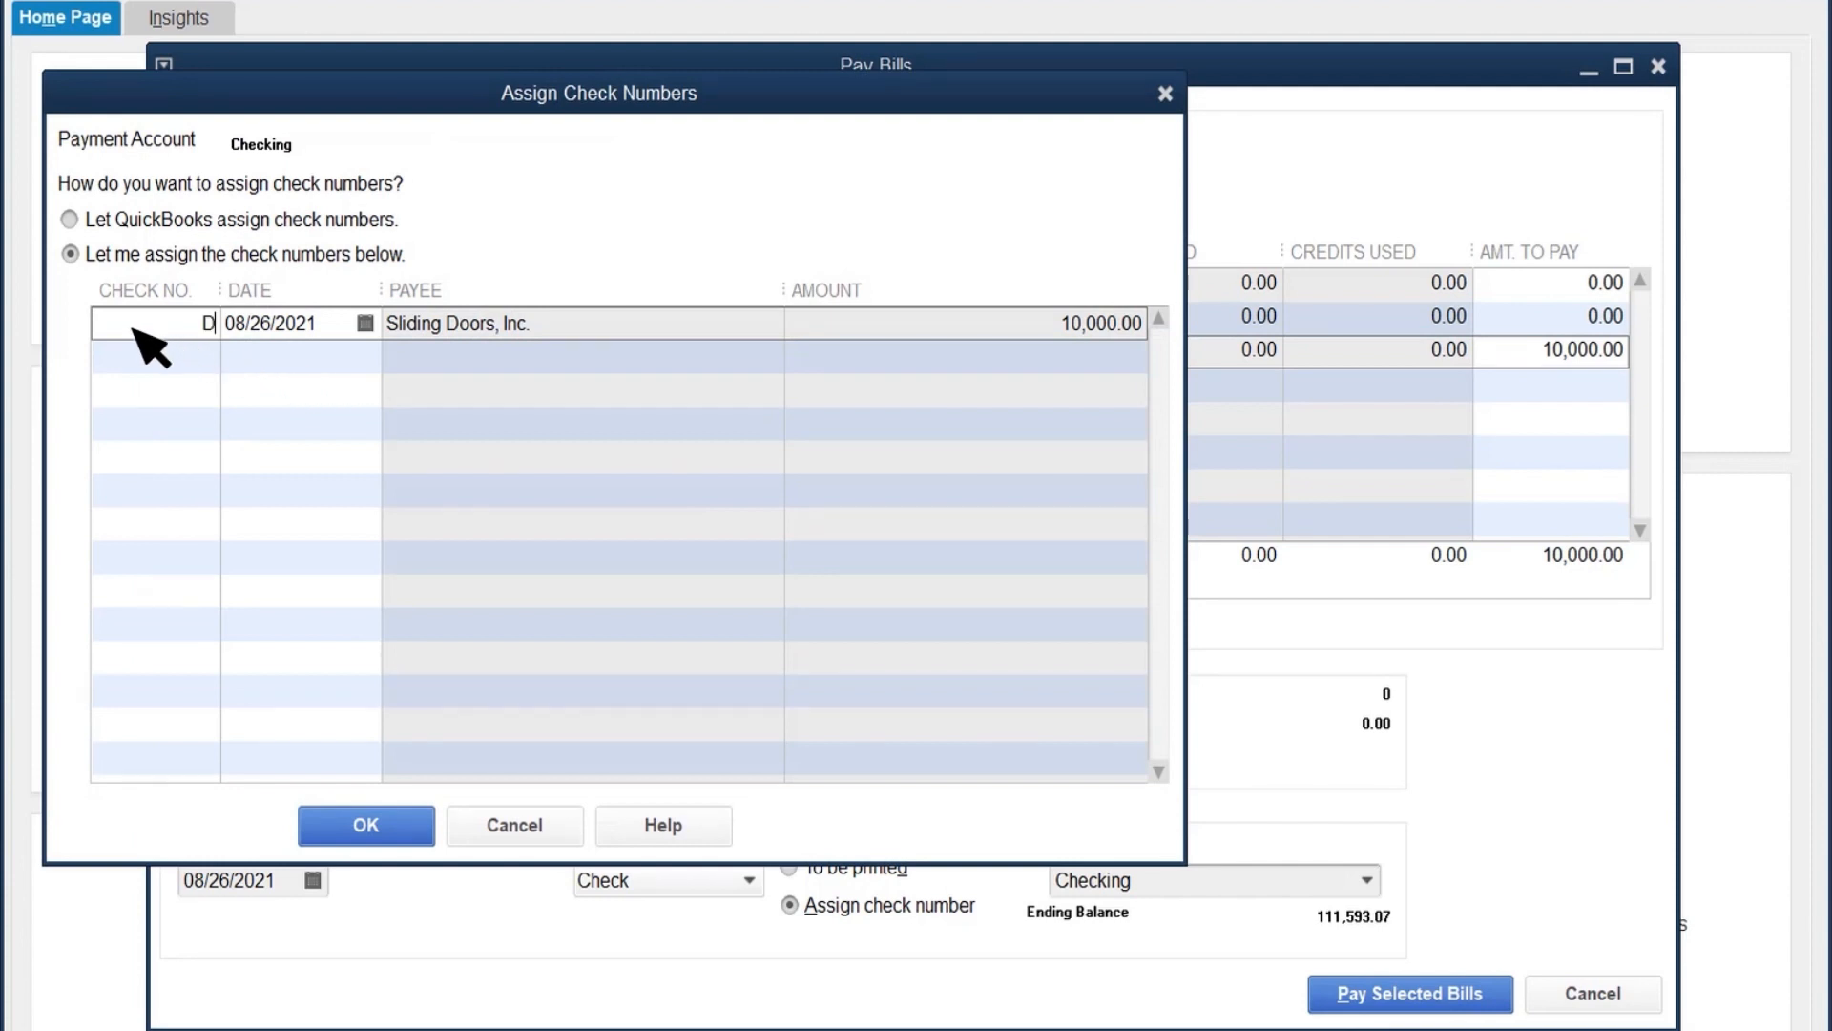
text(EBIT)
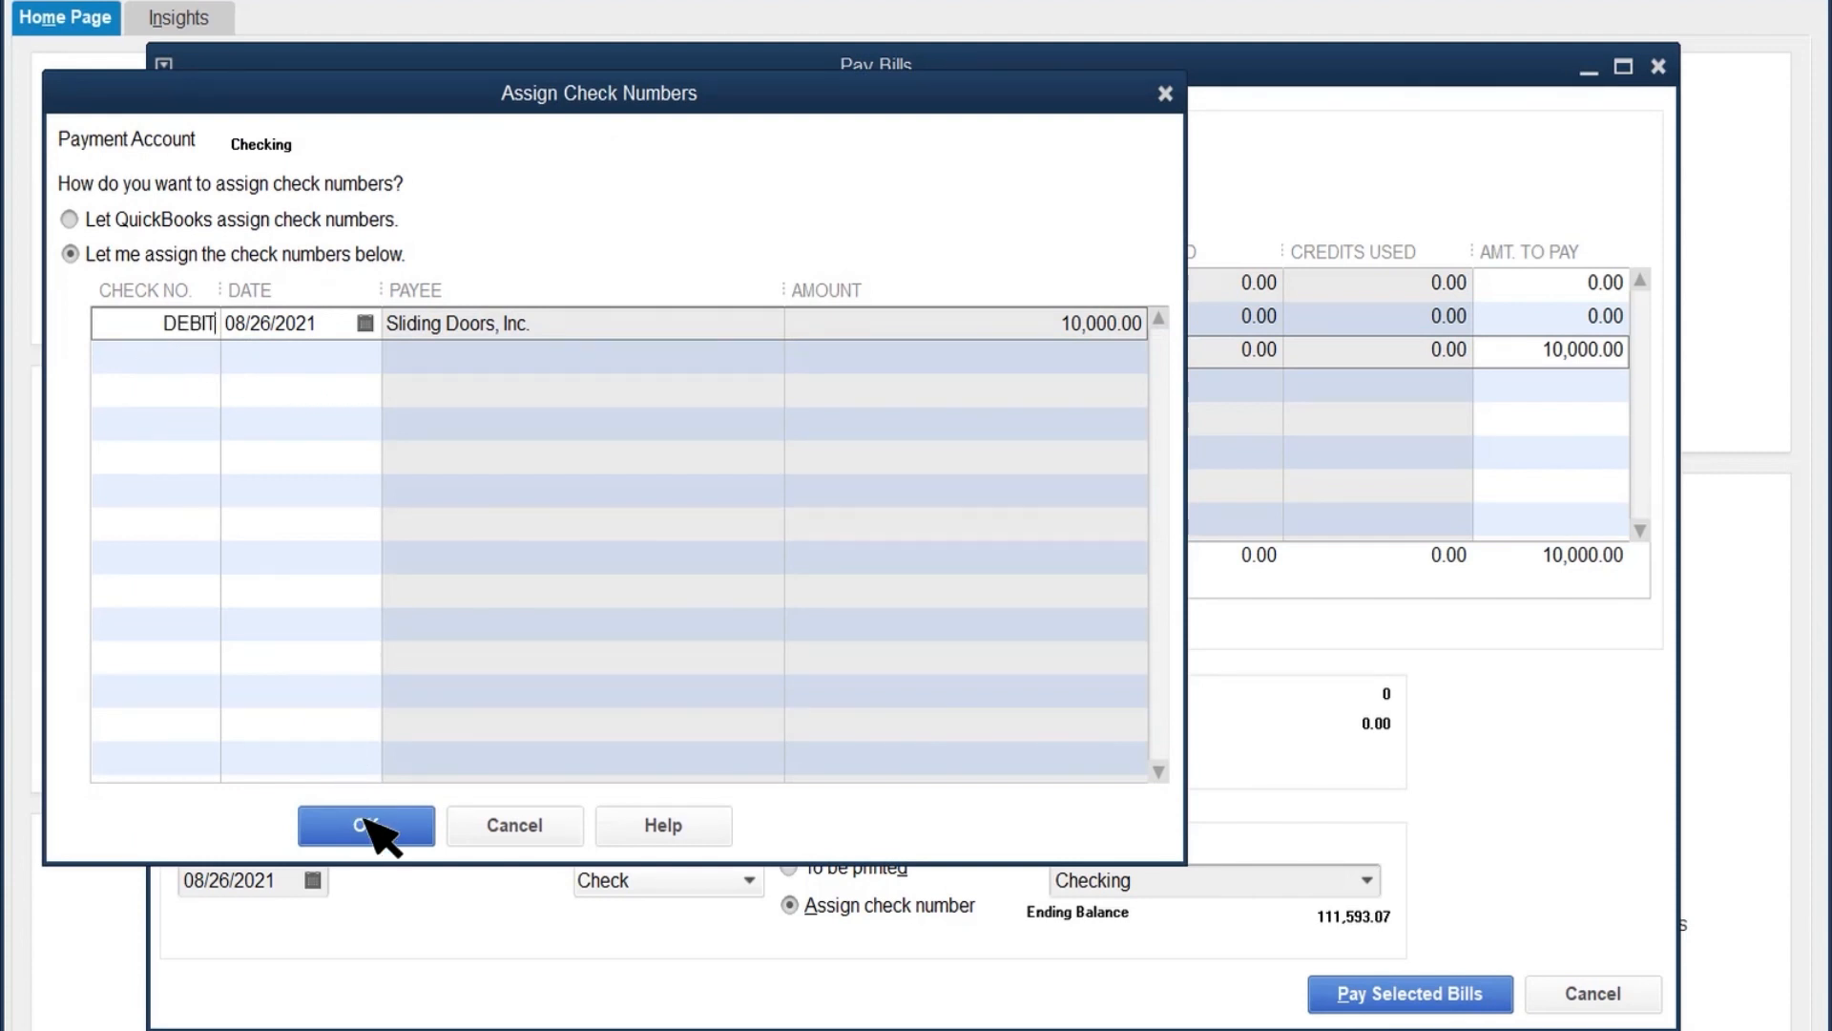
click(374, 827)
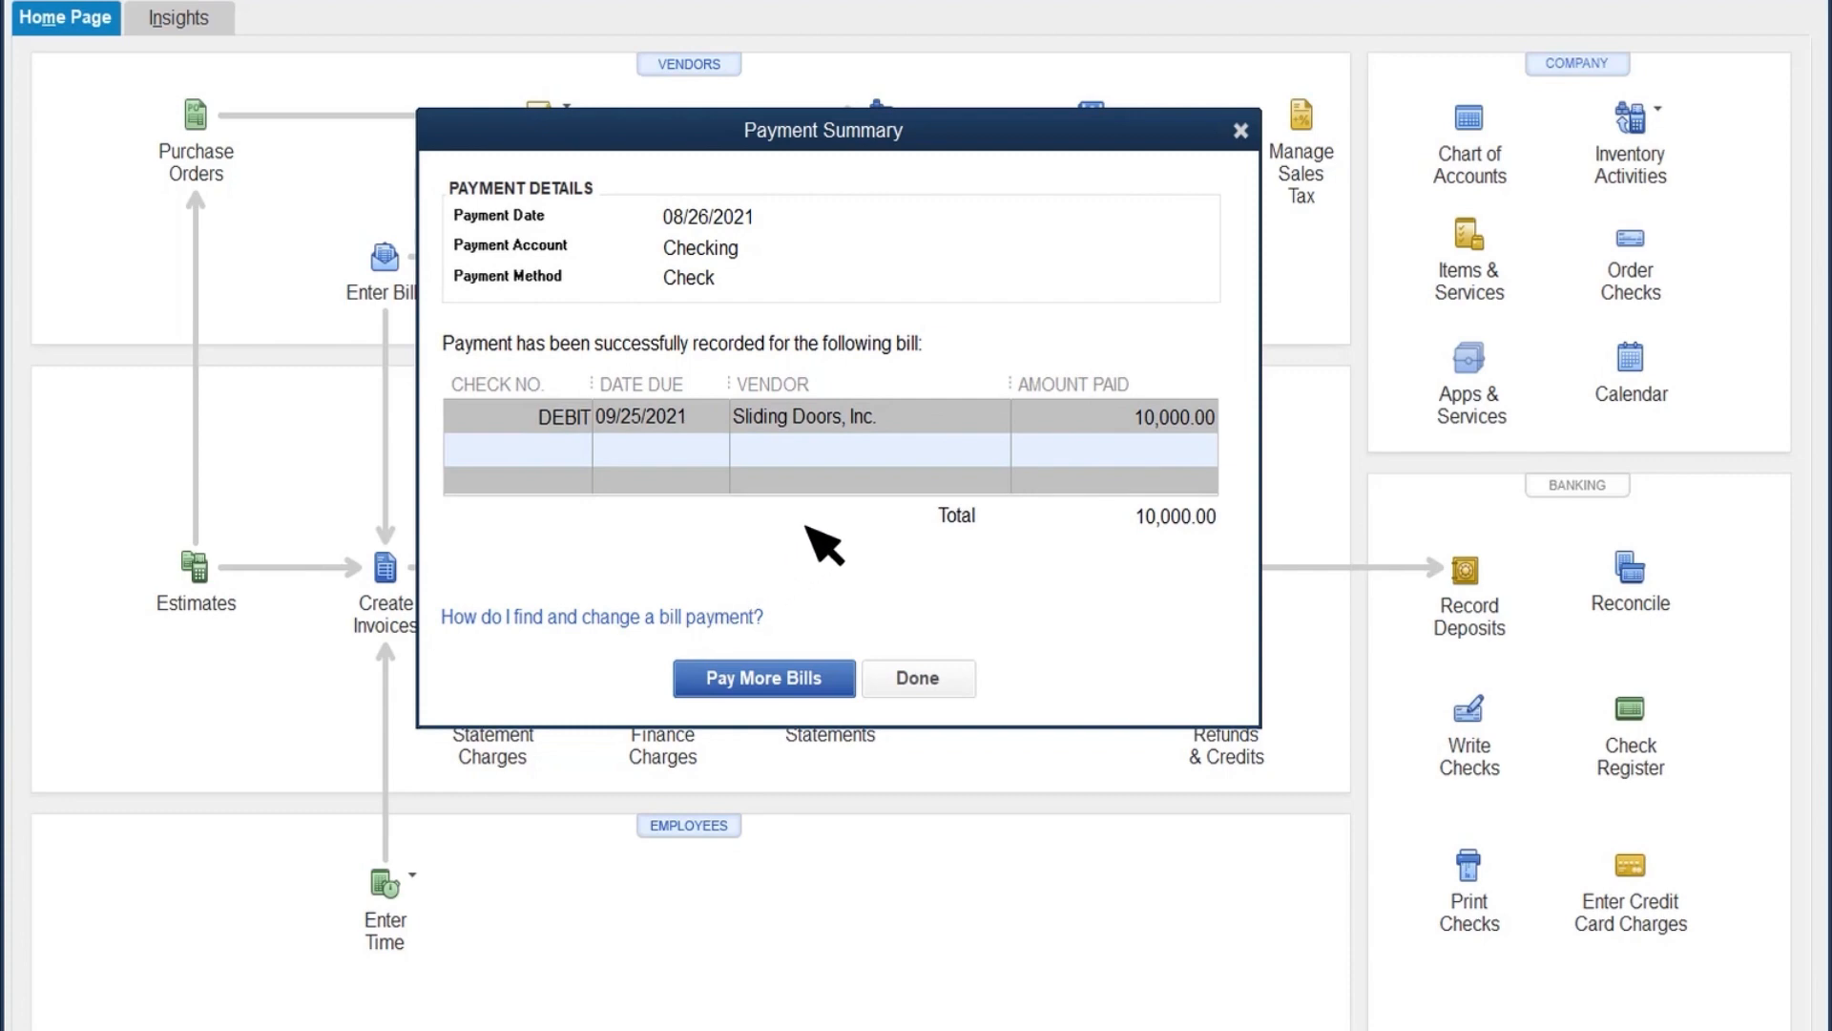
click(914, 679)
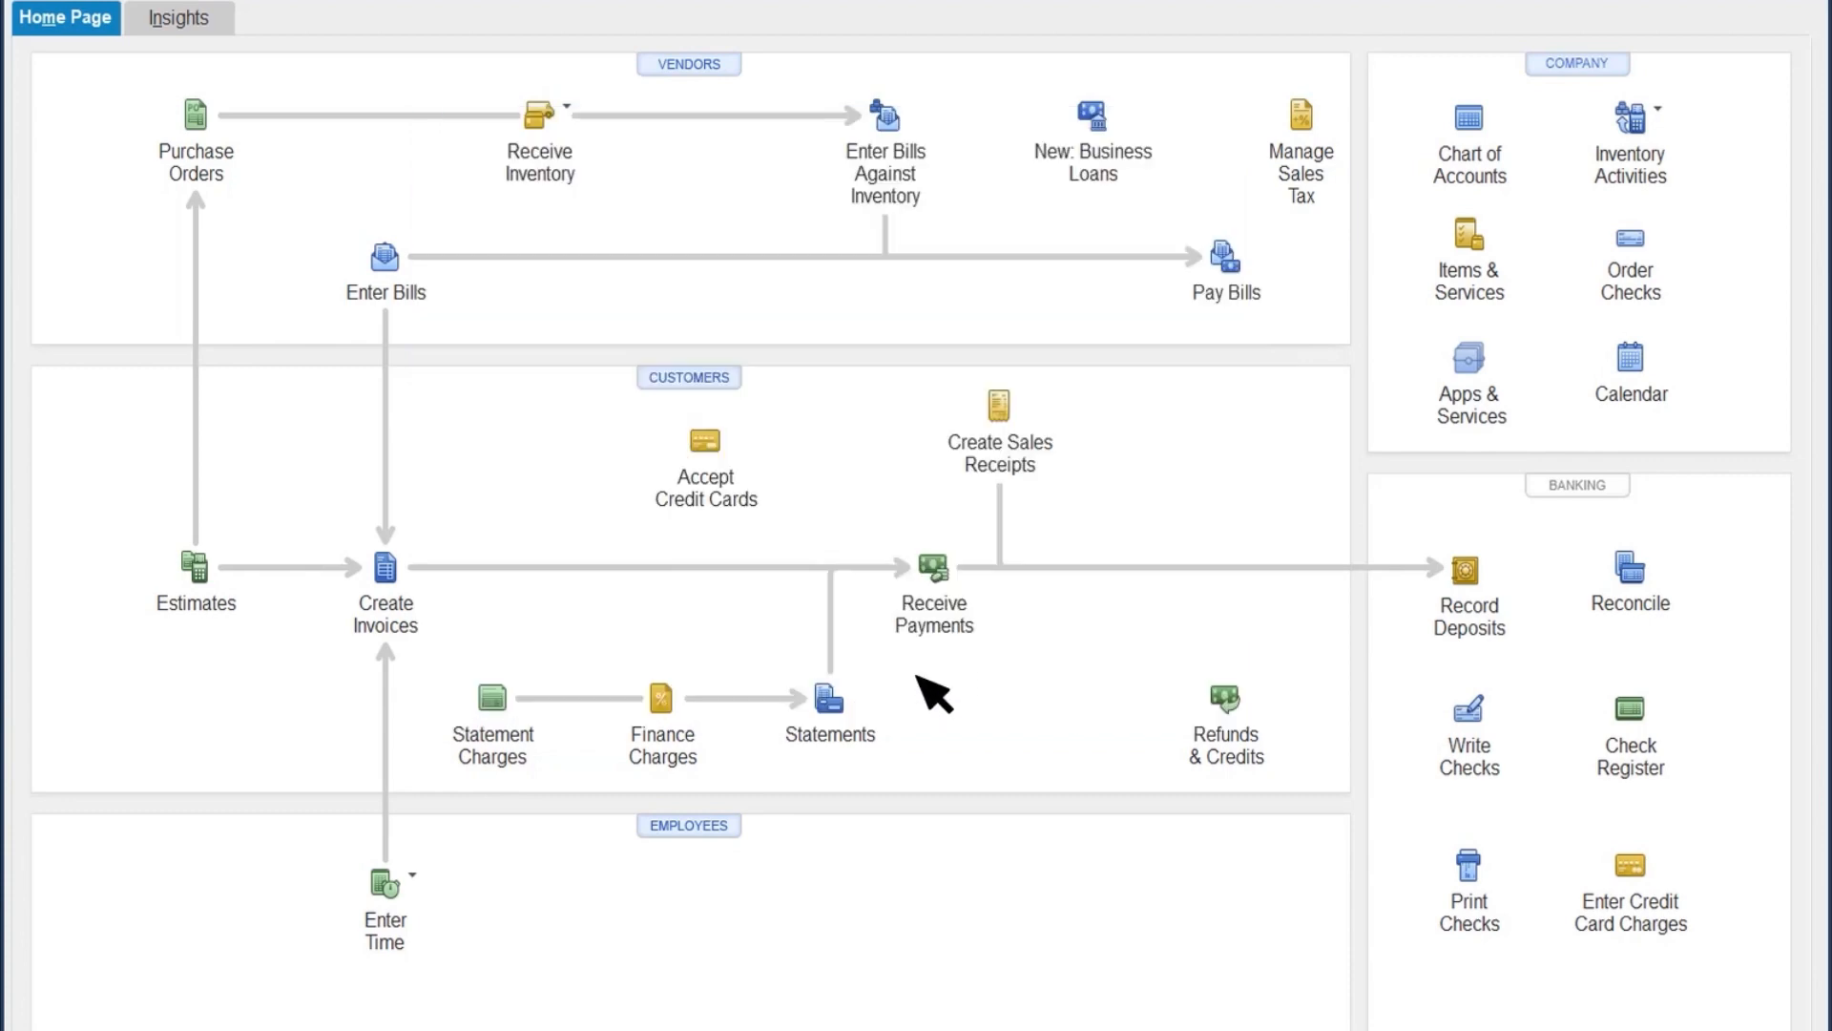